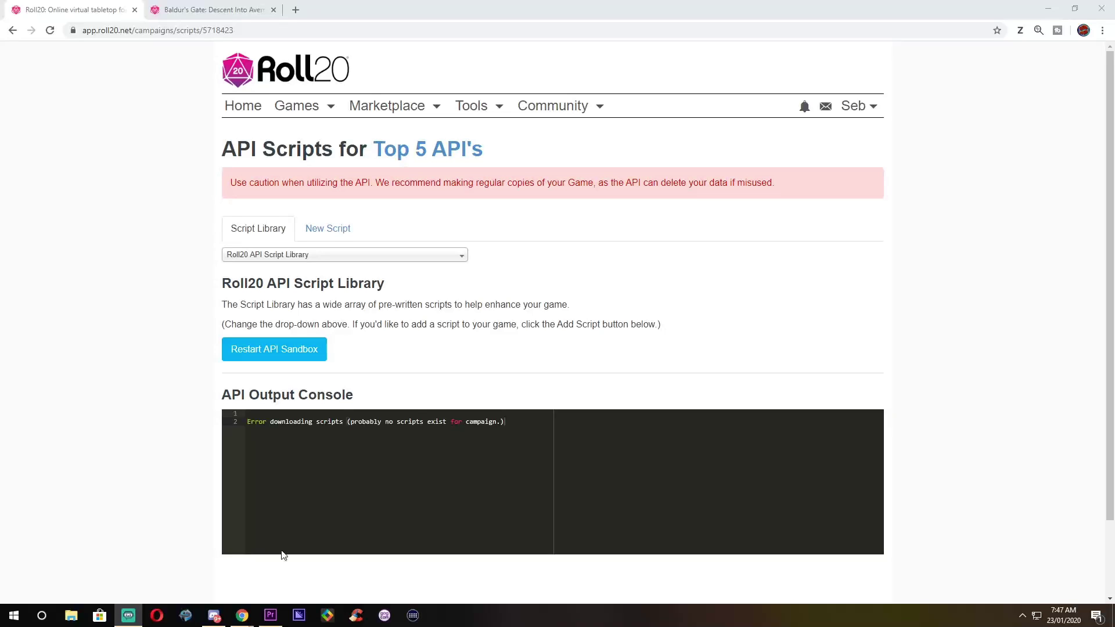
# Pick GroupInitiative from the API Script Library list and add it to the game
pyautogui.click(412, 261)
pyautogui.scroll(-1, 352, 365)
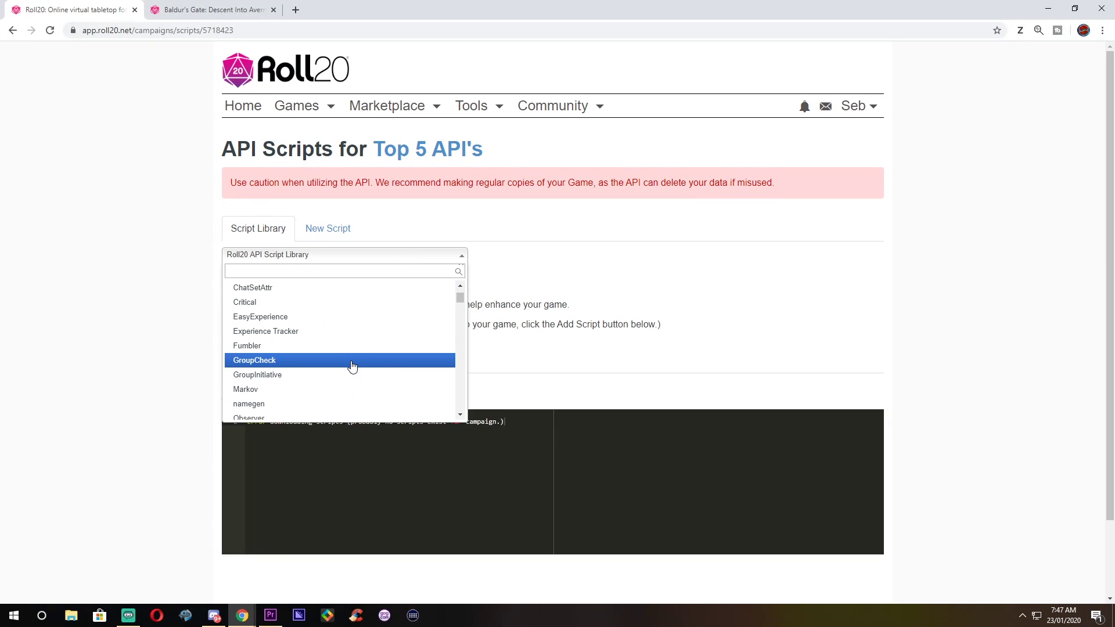
pyautogui.click(299, 382)
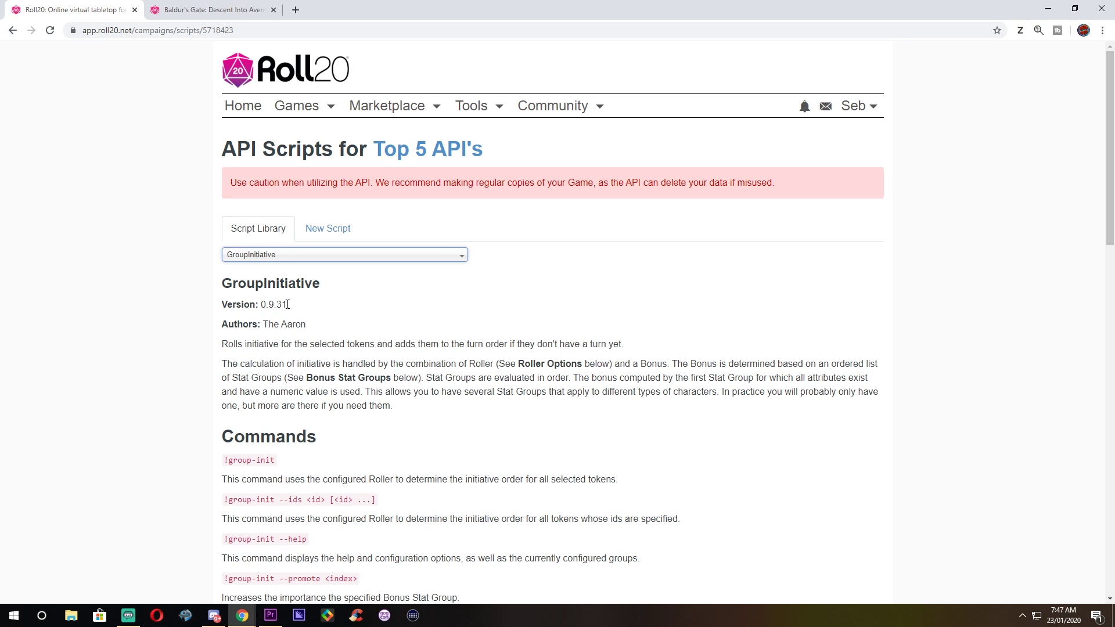
pyautogui.scroll(-15, 287, 304)
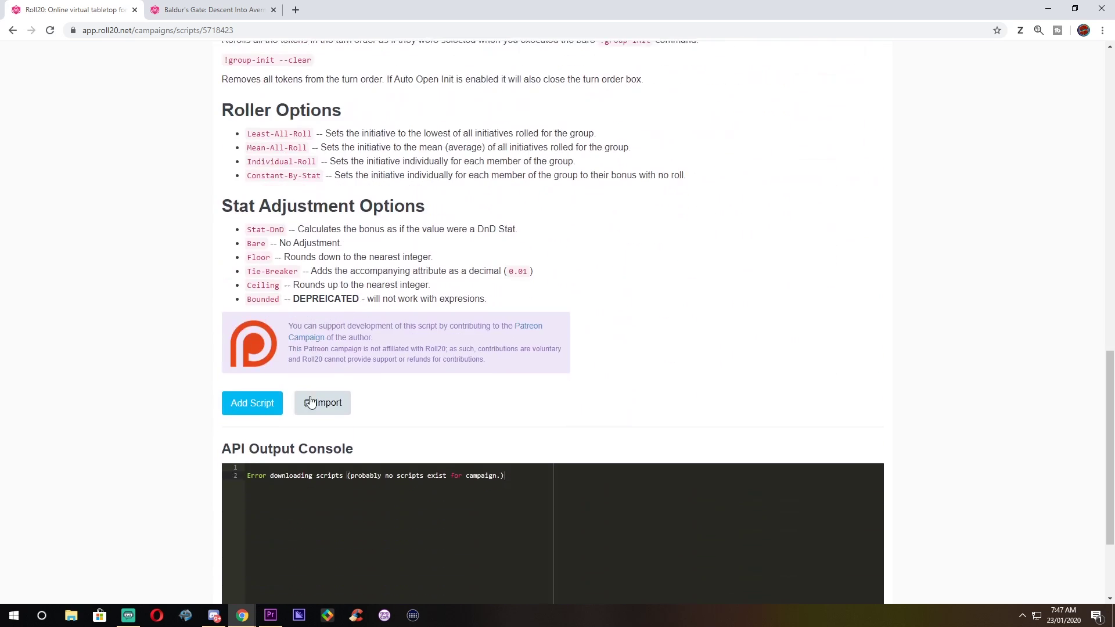
pyautogui.click(246, 408)
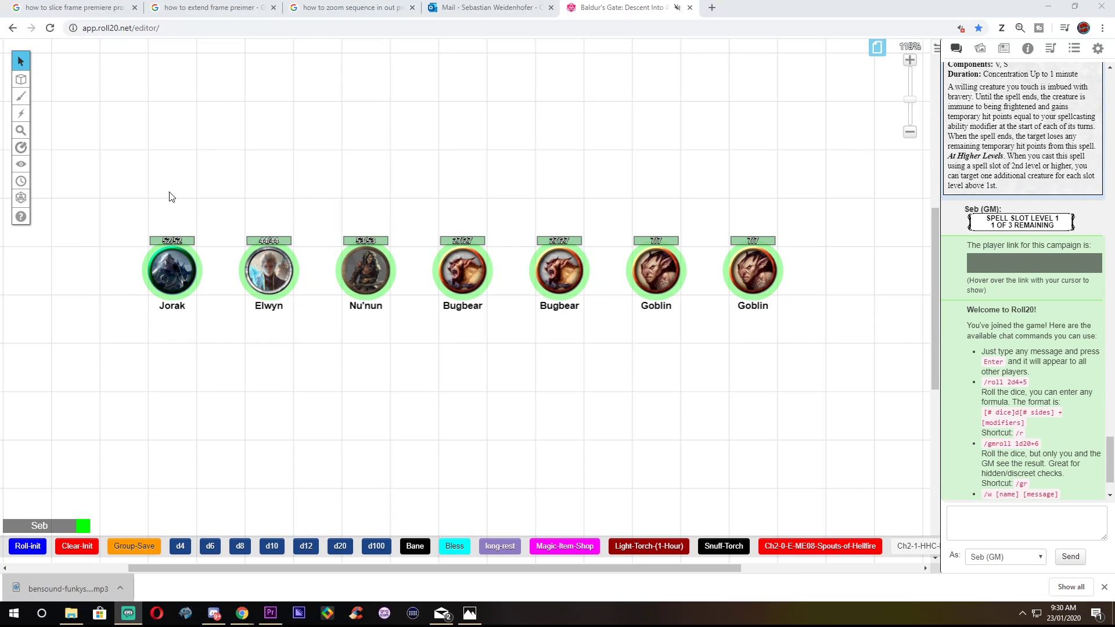
# Roll initiative for all seven tokens and enlarge the Turn Order list
pyautogui.moveTo(140, 200); pyautogui.dragTo(812, 341)
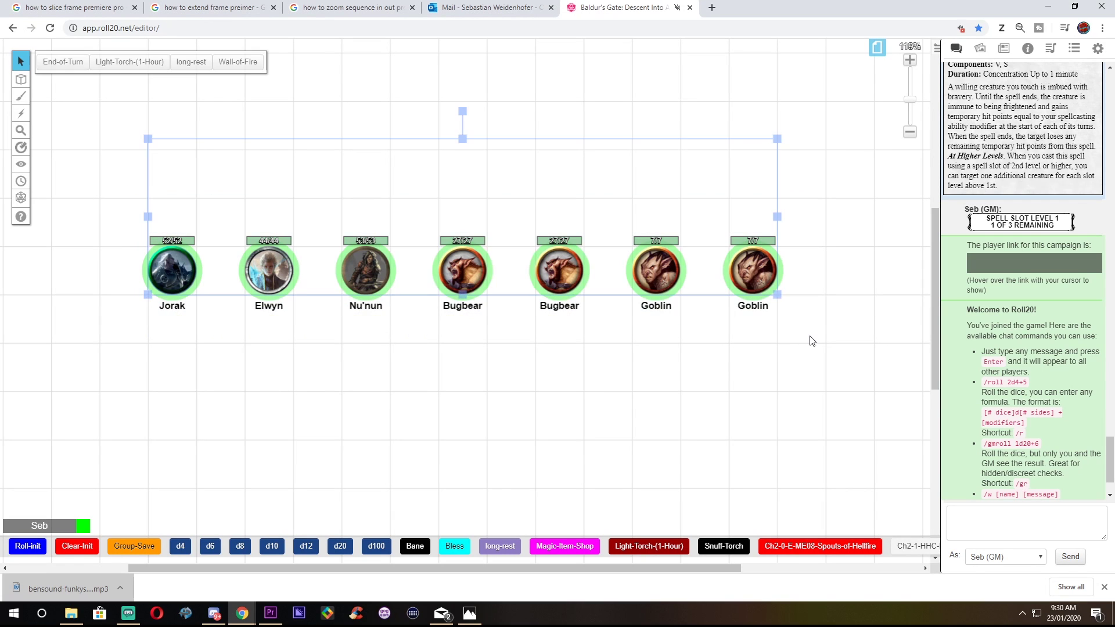
pyautogui.click(27, 546)
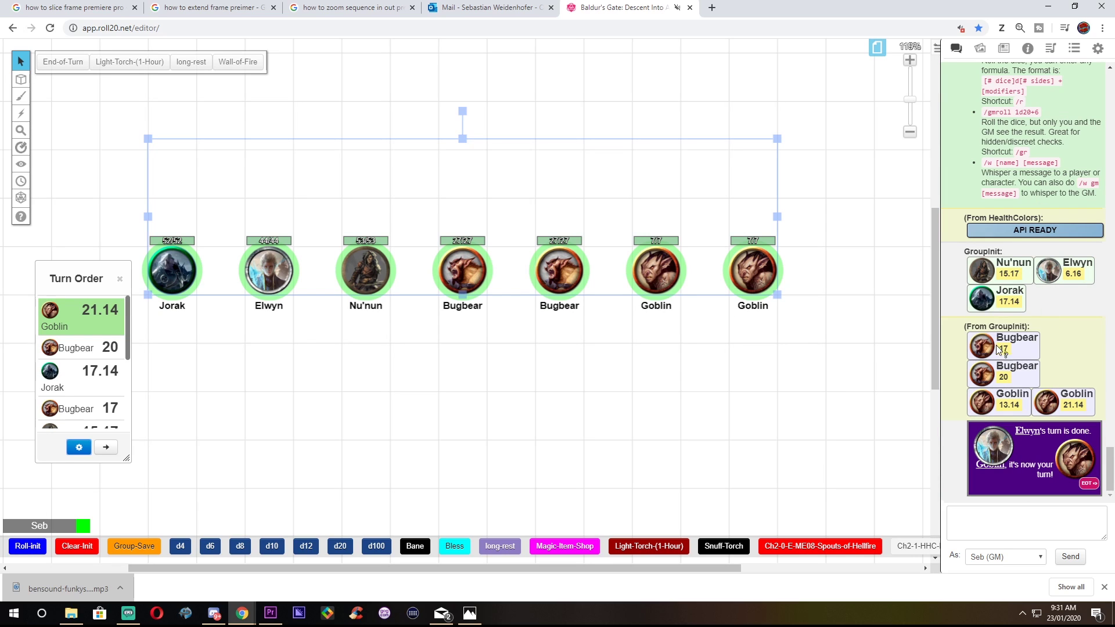
pyautogui.moveTo(92, 278); pyautogui.dragTo(88, 85)
pyautogui.moveTo(87, 269); pyautogui.dragTo(78, 444)
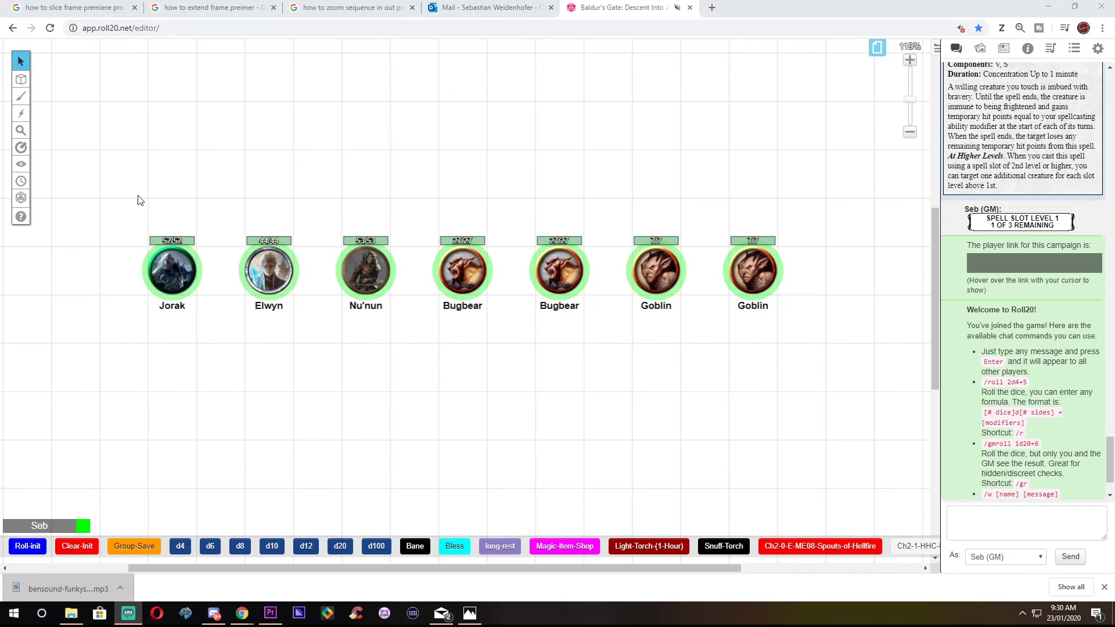
# Re-roll group initiative for the seven tokens and stretch the Turn Order to show every entry
pyautogui.moveTo(138, 196); pyautogui.dragTo(812, 341)
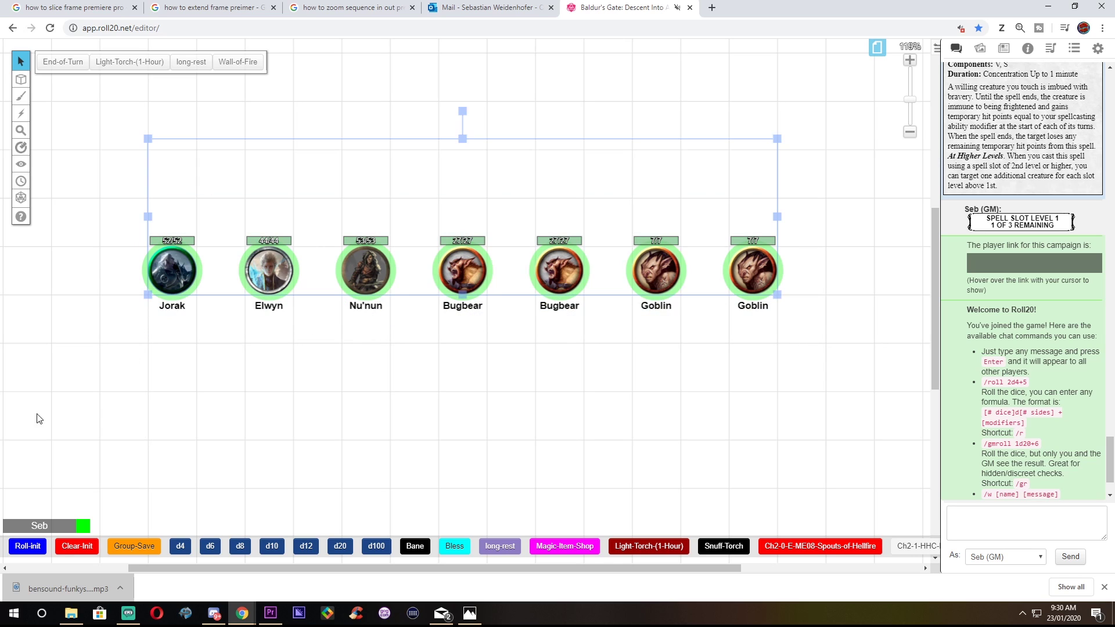
pyautogui.click(38, 549)
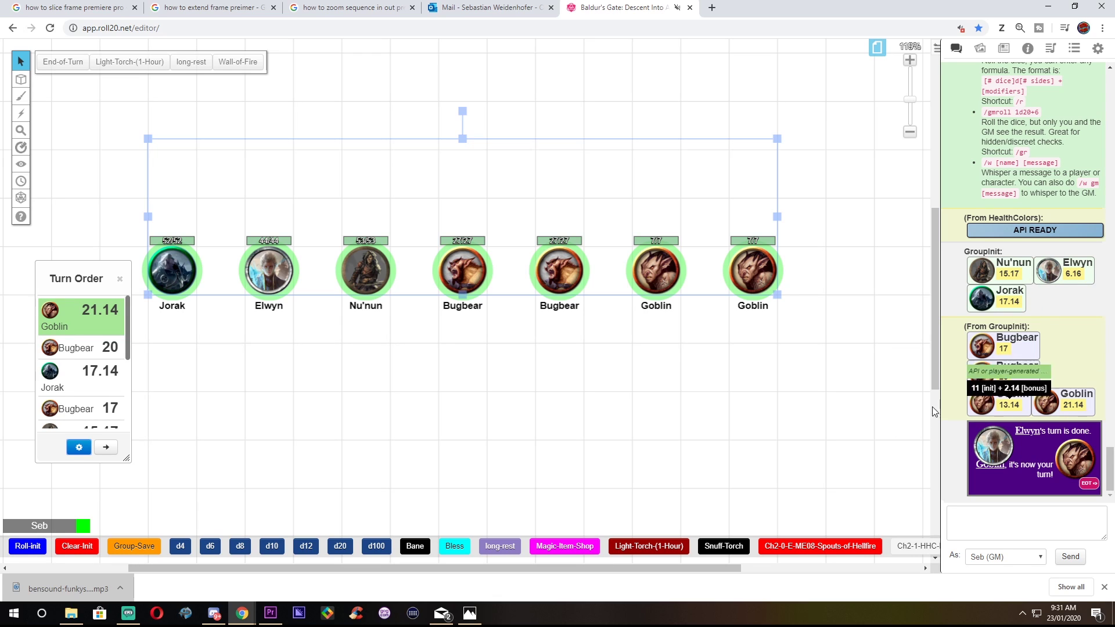
pyautogui.moveTo(87, 279); pyautogui.dragTo(85, 87)
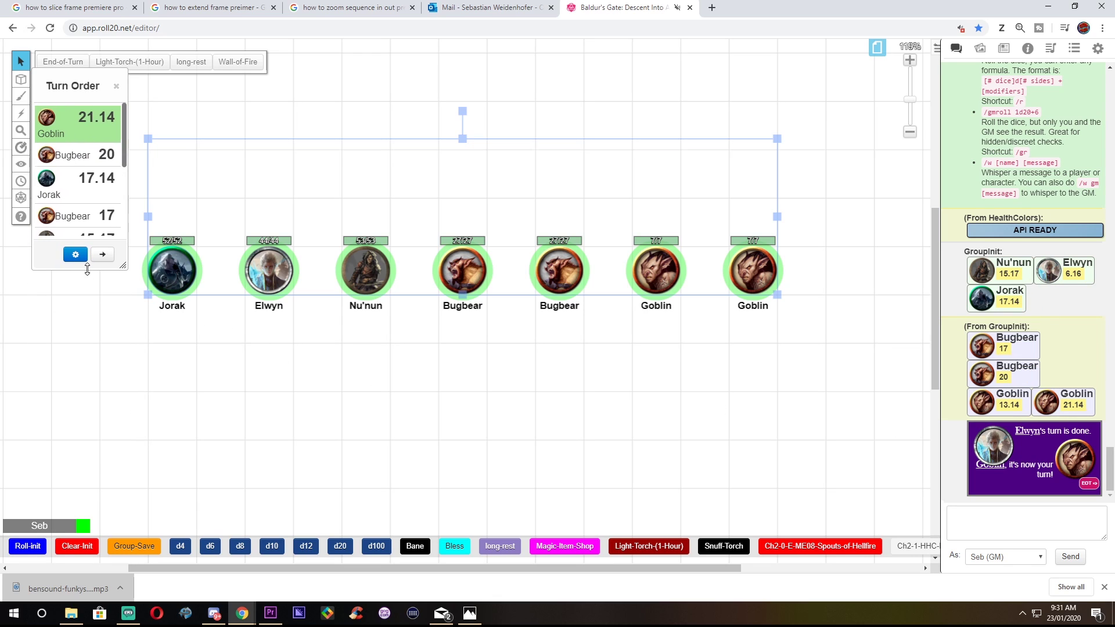
pyautogui.moveTo(86, 268); pyautogui.dragTo(79, 453)
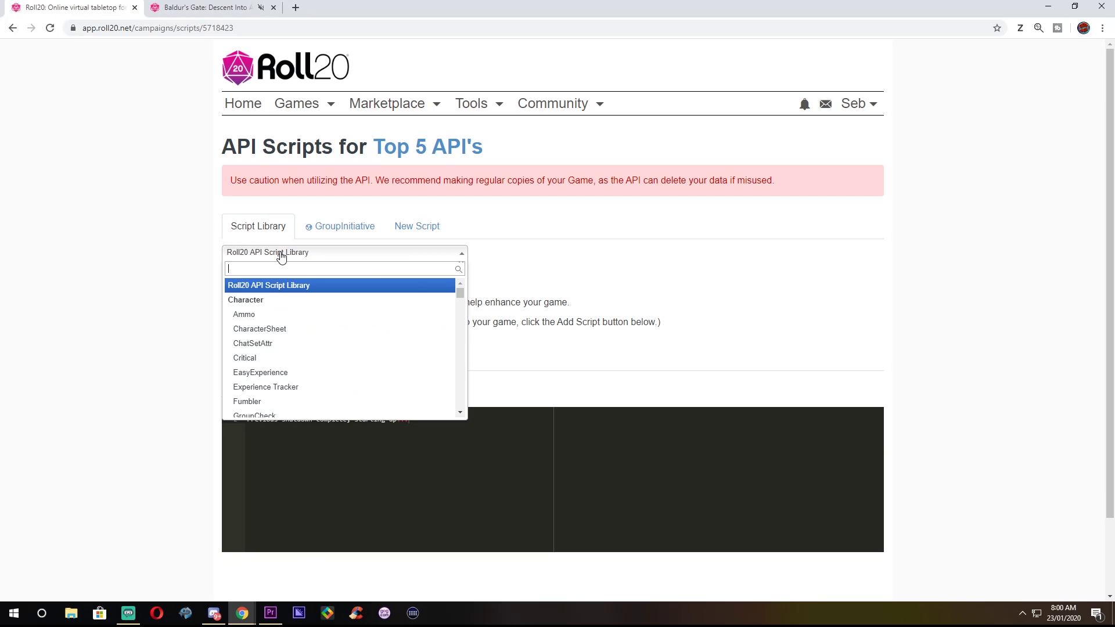
# Pick GroupCheck from the script library and add it to the game
pyautogui.scroll(-1, 270, 376)
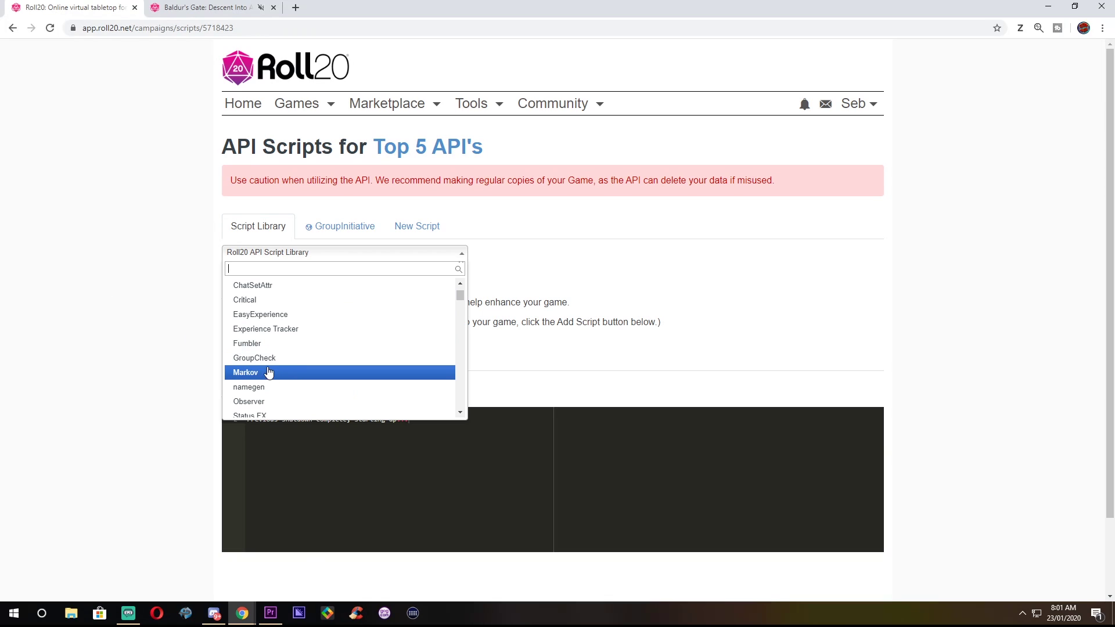
pyautogui.click(265, 359)
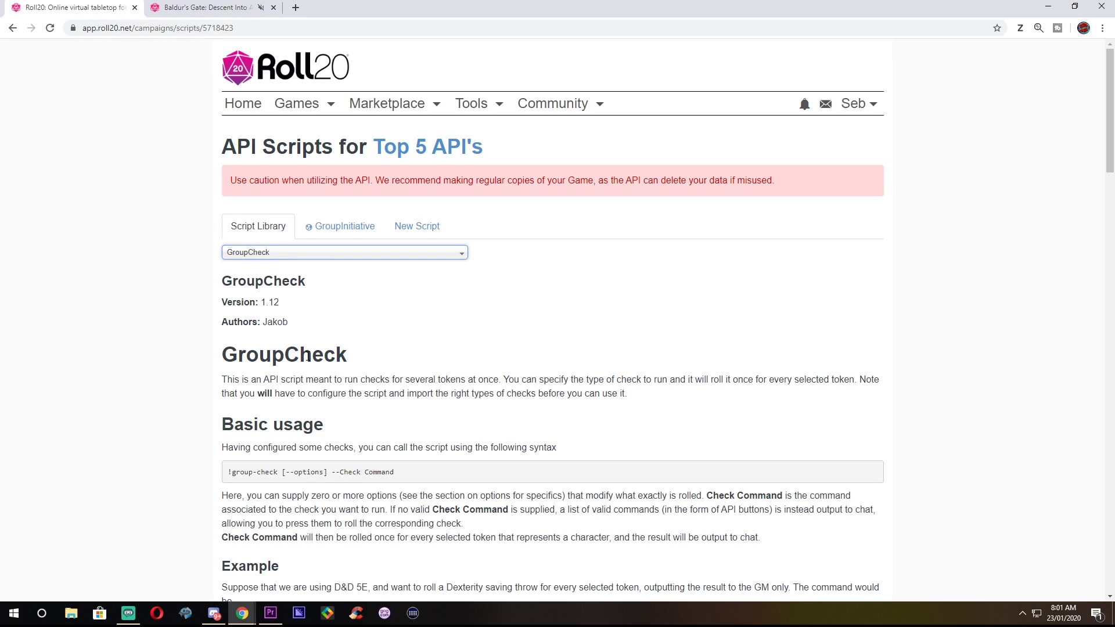
pyautogui.scroll(-9, 308, 359)
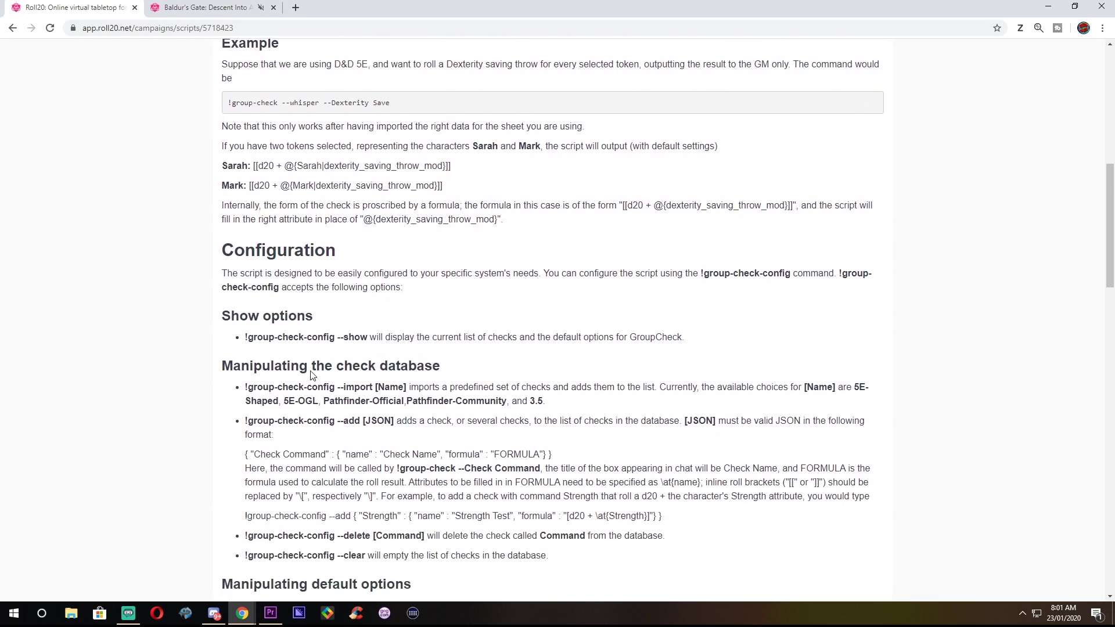
pyautogui.scroll(-20, 313, 383)
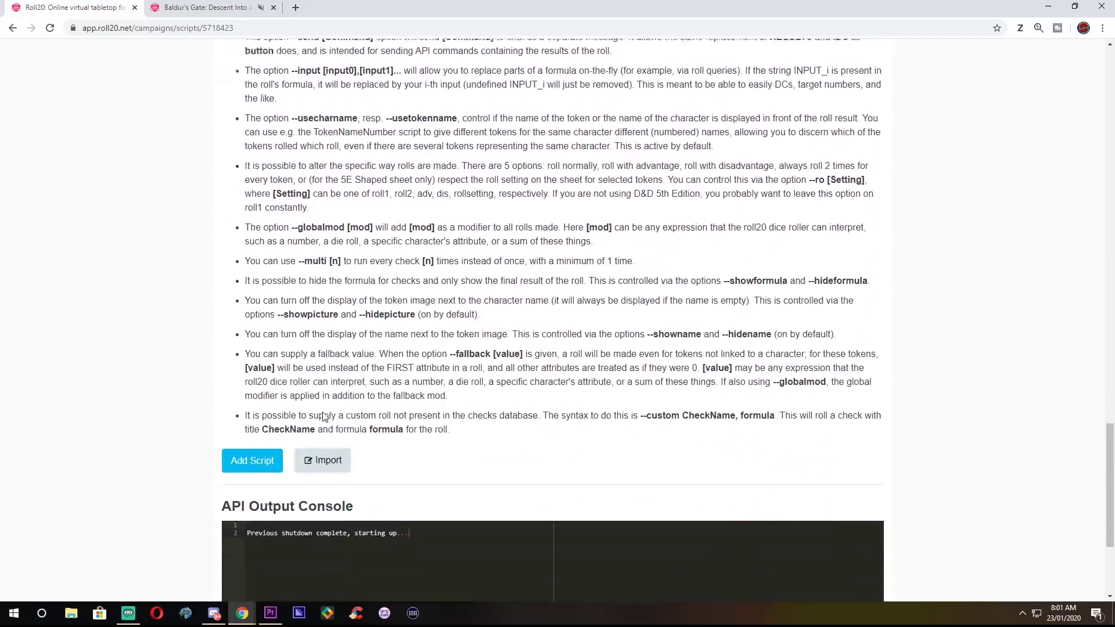
pyautogui.scroll(-3, 324, 417)
pyautogui.click(252, 302)
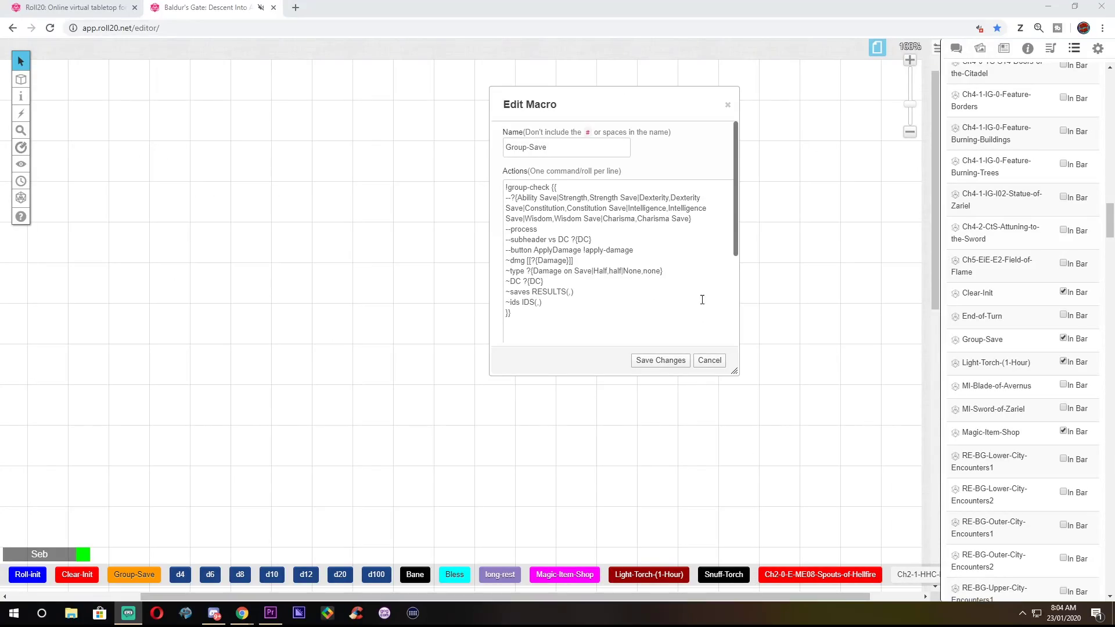
# Save the Group-Save macro with its !group-check saving-throw and damage commands
pyautogui.moveTo(564, 338); pyautogui.dragTo(505, 185)
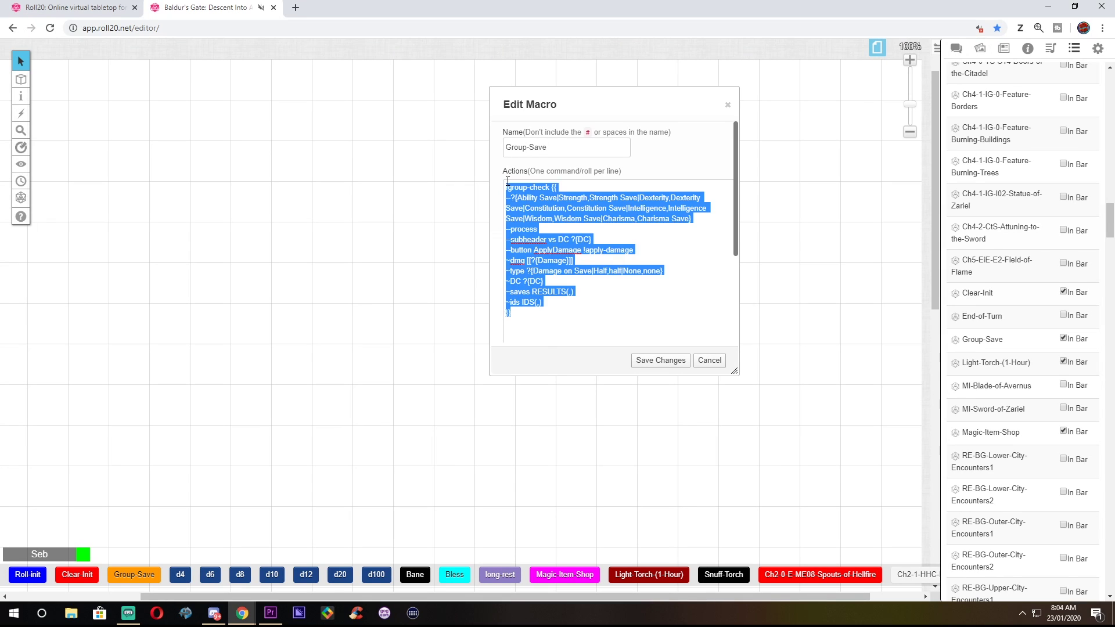
pyautogui.click(604, 329)
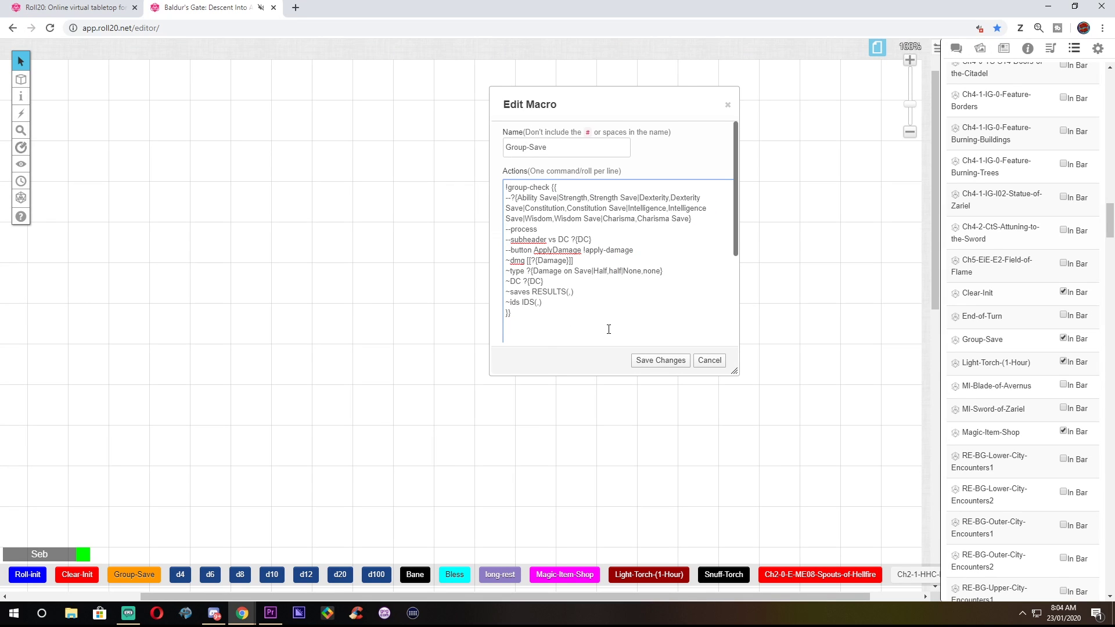
pyautogui.click(665, 361)
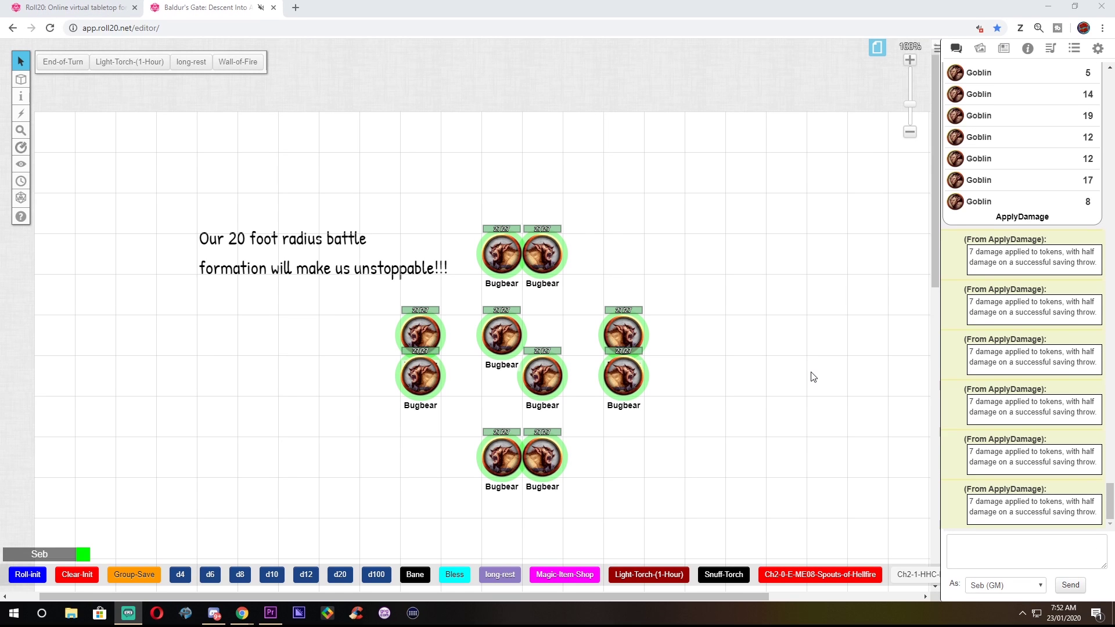
# Nudge the fire graphic up and left over the bugbear formation
pyautogui.scroll(-5, 813, 377)
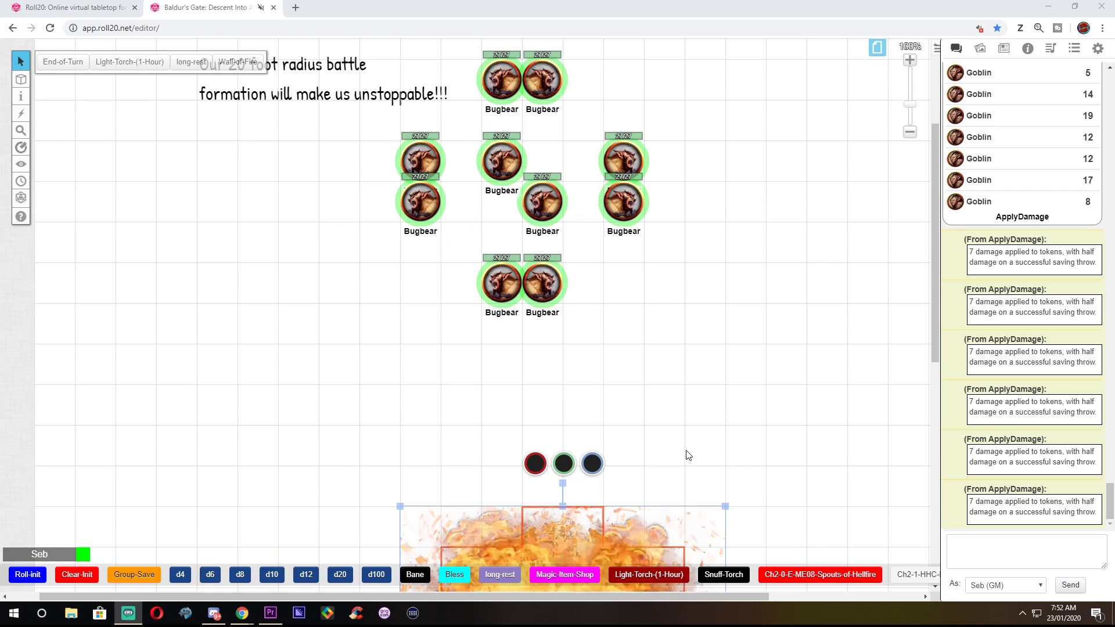
pyautogui.scroll(1, 685, 454)
pyautogui.press('Up')
pyautogui.press('Up')
pyautogui.press('Up')
pyautogui.press('Up')
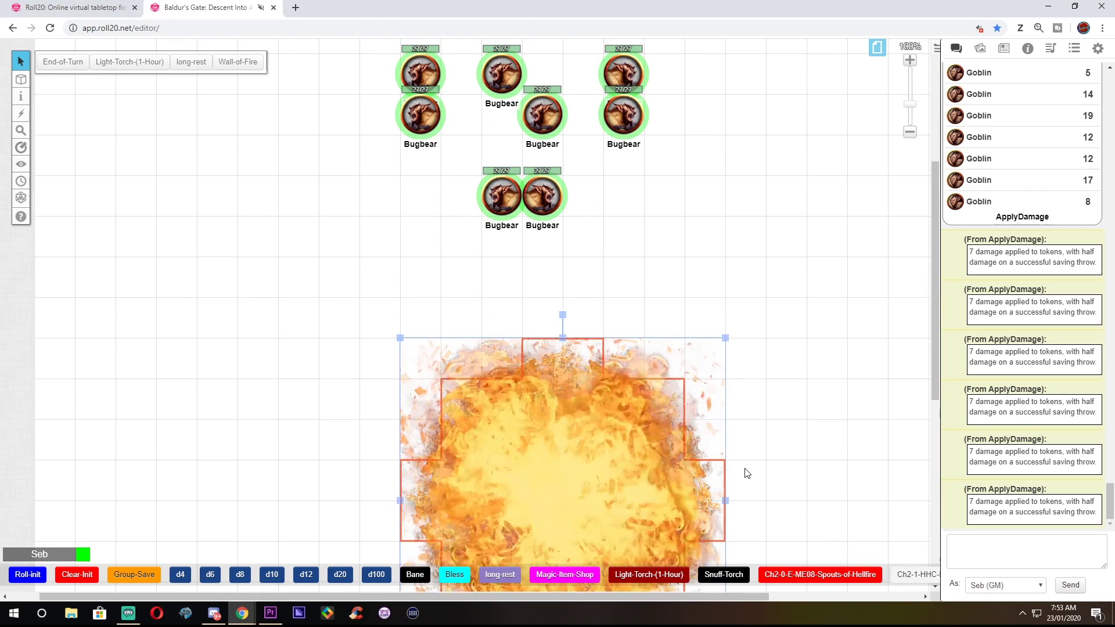
pyautogui.scroll(3, 747, 473)
pyautogui.press('Up')
pyautogui.press('Up')
pyautogui.press('Up')
pyautogui.press('Up')
pyautogui.press('Up')
pyautogui.press('Up')
pyautogui.press('Up')
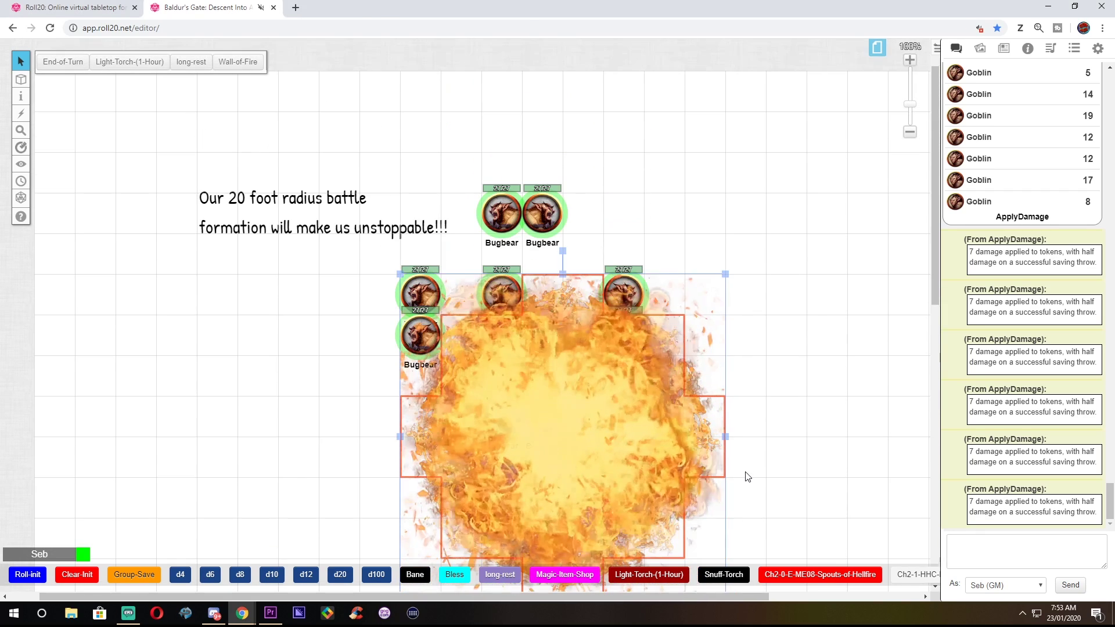
pyautogui.press('Up')
pyautogui.press('Left')
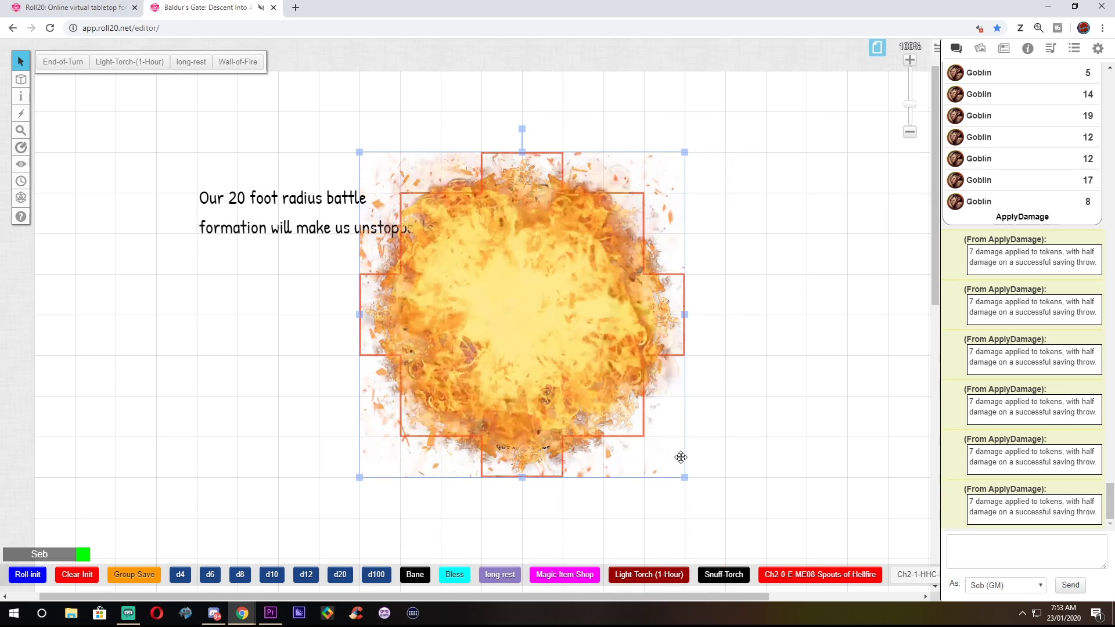
# Send the fire graphic to back, select the bugbears inside it, and start a Group-Save
pyautogui.rightClick(615, 415)
pyautogui.moveTo(636, 378)
pyautogui.click(712, 365)
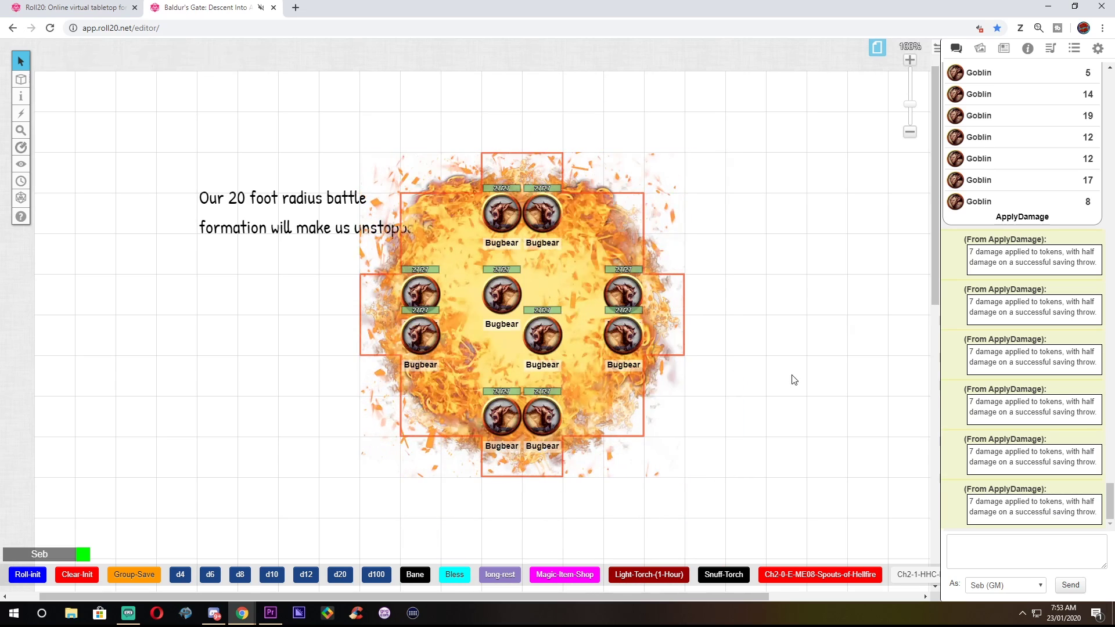
pyautogui.moveTo(355, 537); pyautogui.dragTo(796, 165)
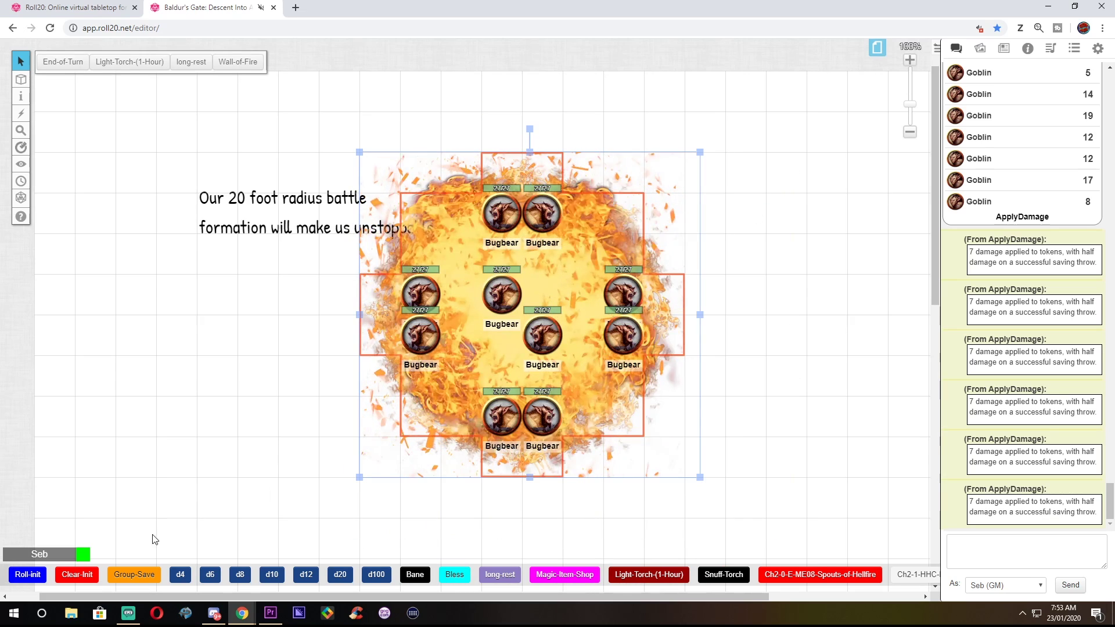
pyautogui.click(134, 575)
# Roll the bugbears' Dexterity save with half damage on success and apply the 48 damage
pyautogui.click(583, 315)
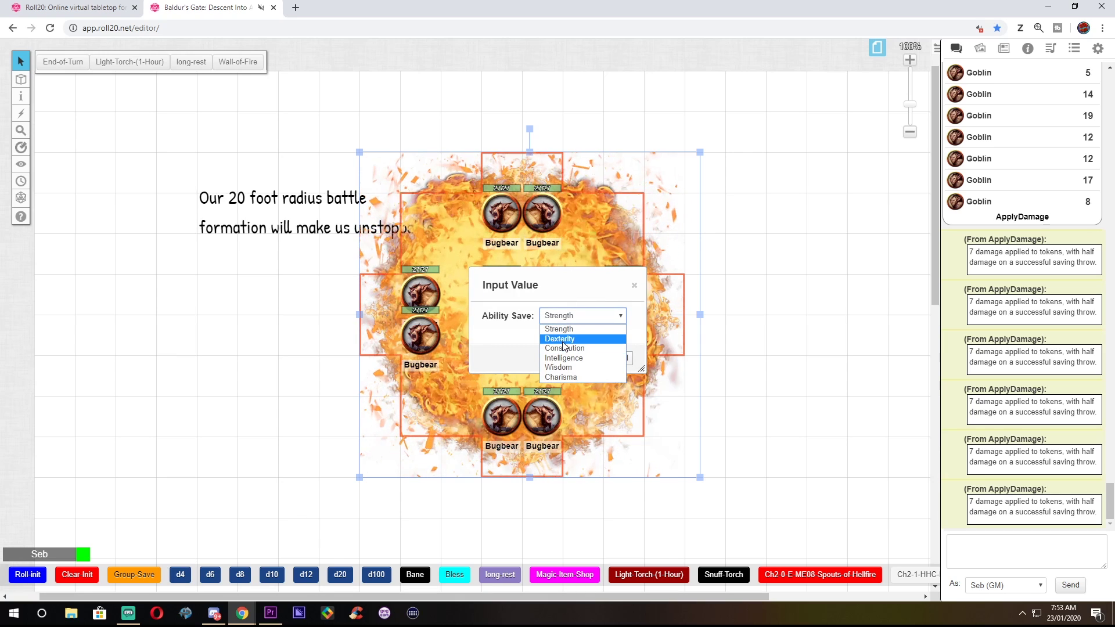
pyautogui.click(574, 339)
pyautogui.click(577, 359)
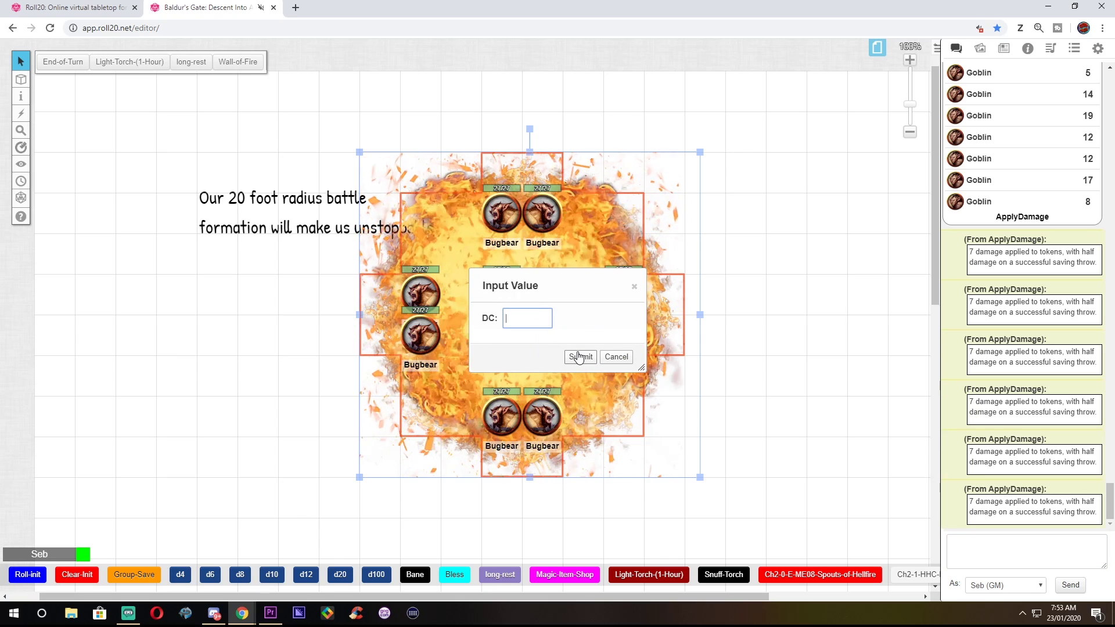
pyautogui.write('15')
pyautogui.click(578, 357)
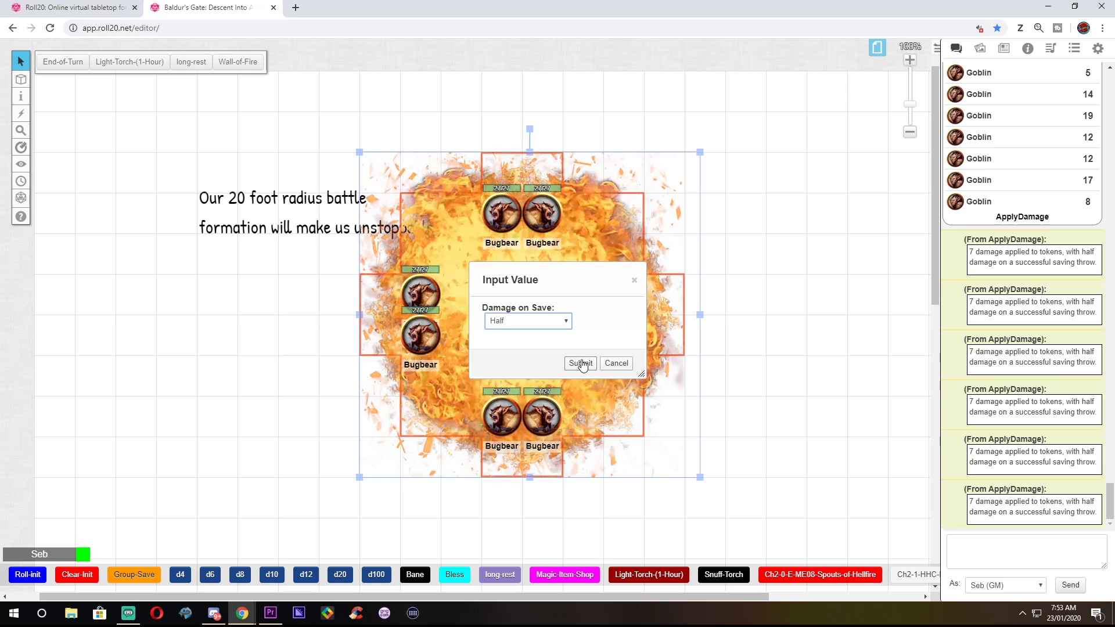
pyautogui.click(582, 364)
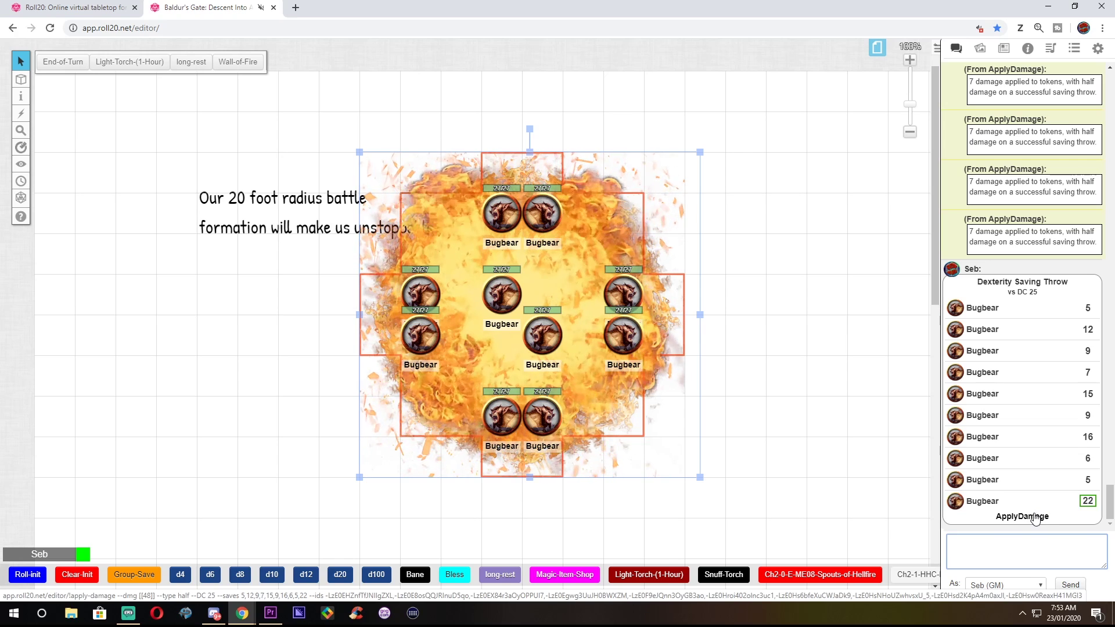
pyautogui.click(1032, 518)
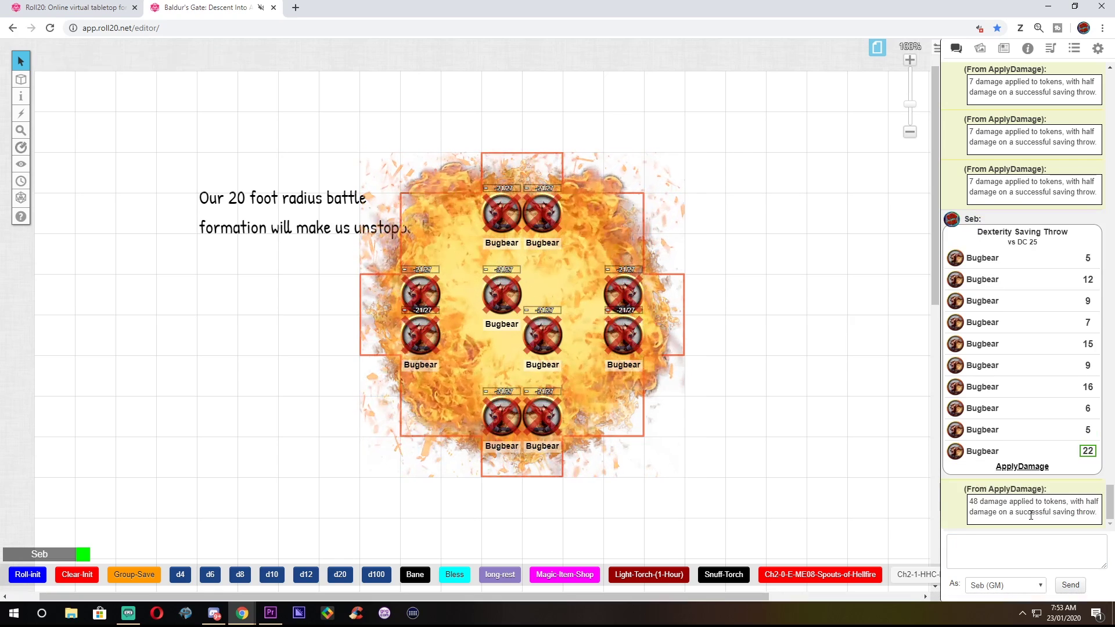
# Write 'Guess not?' in Patrick Hand font beside the fire on the map
pyautogui.moveTo(21, 96)
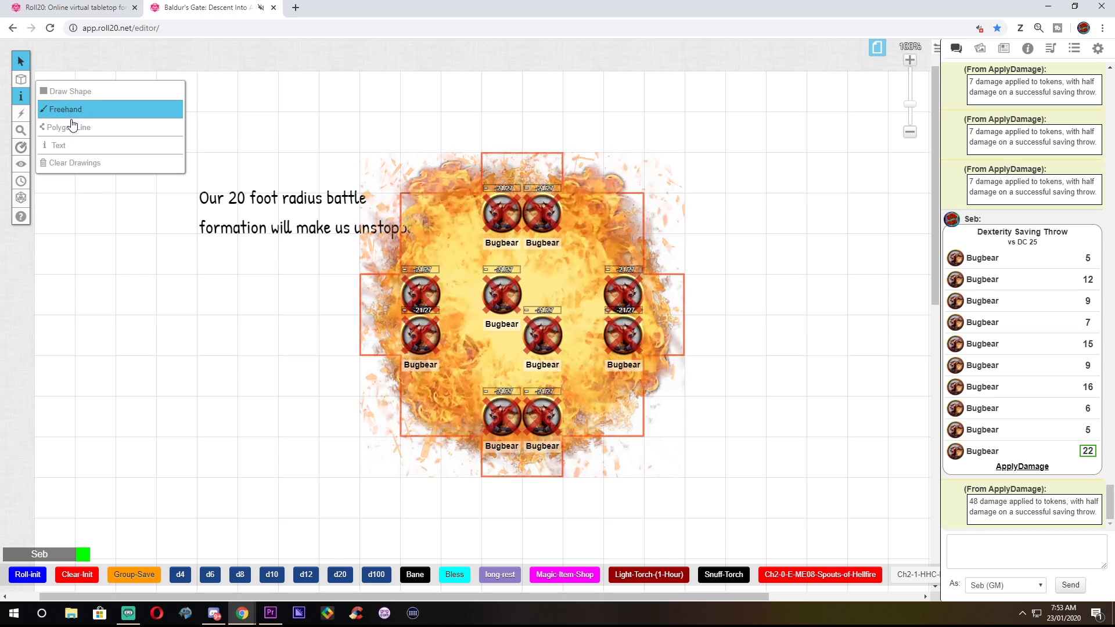
pyautogui.click(67, 151)
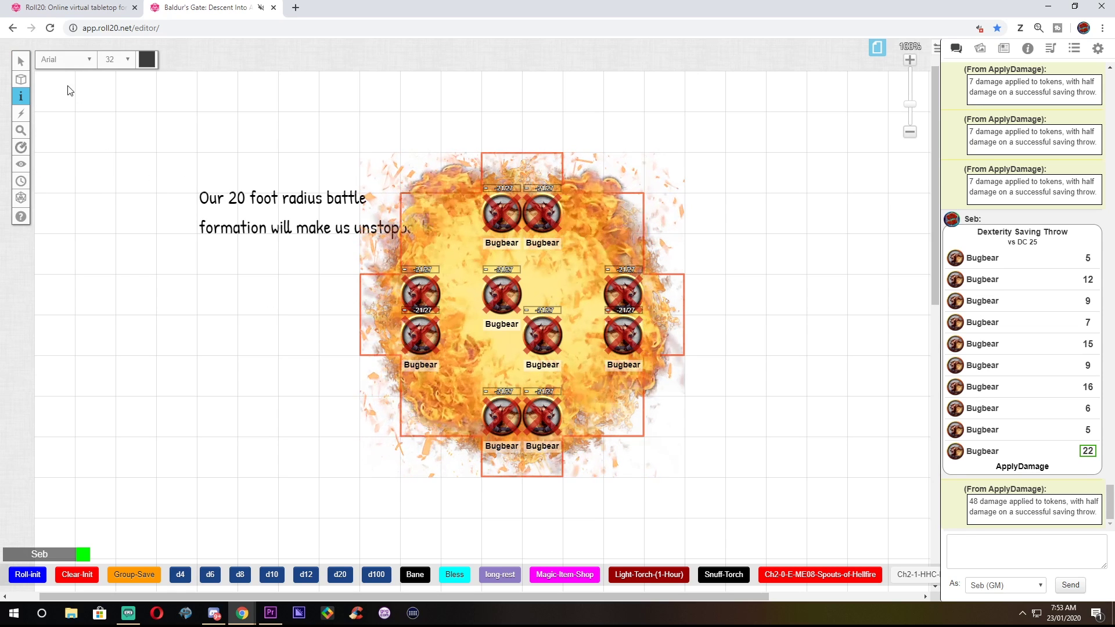
pyautogui.click(64, 60)
pyautogui.click(63, 82)
pyautogui.click(713, 224)
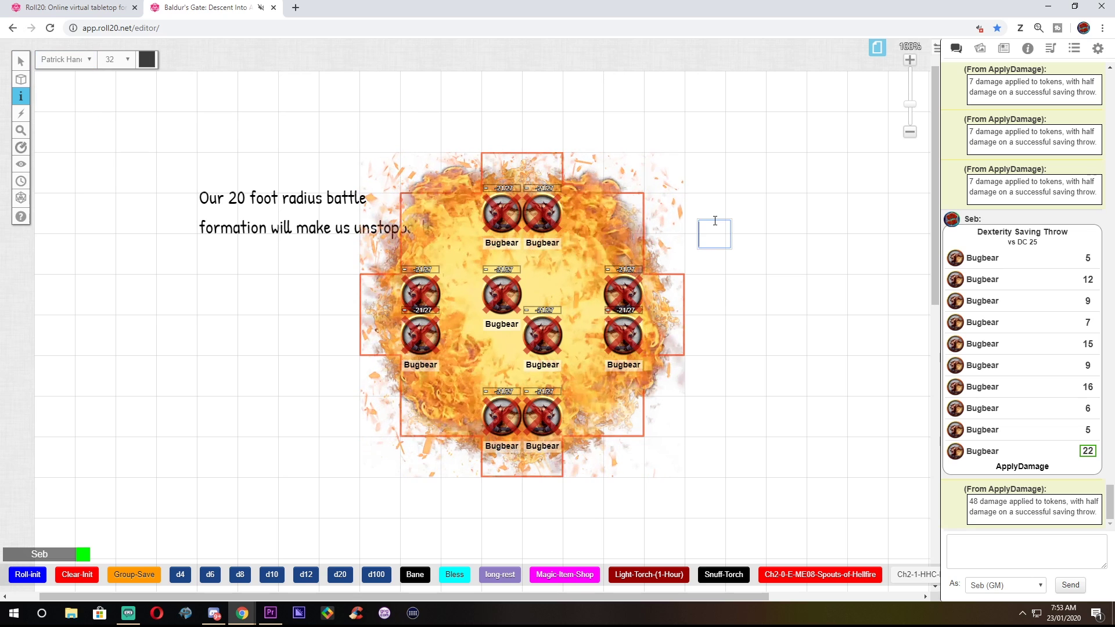
pyautogui.write('Guess not')
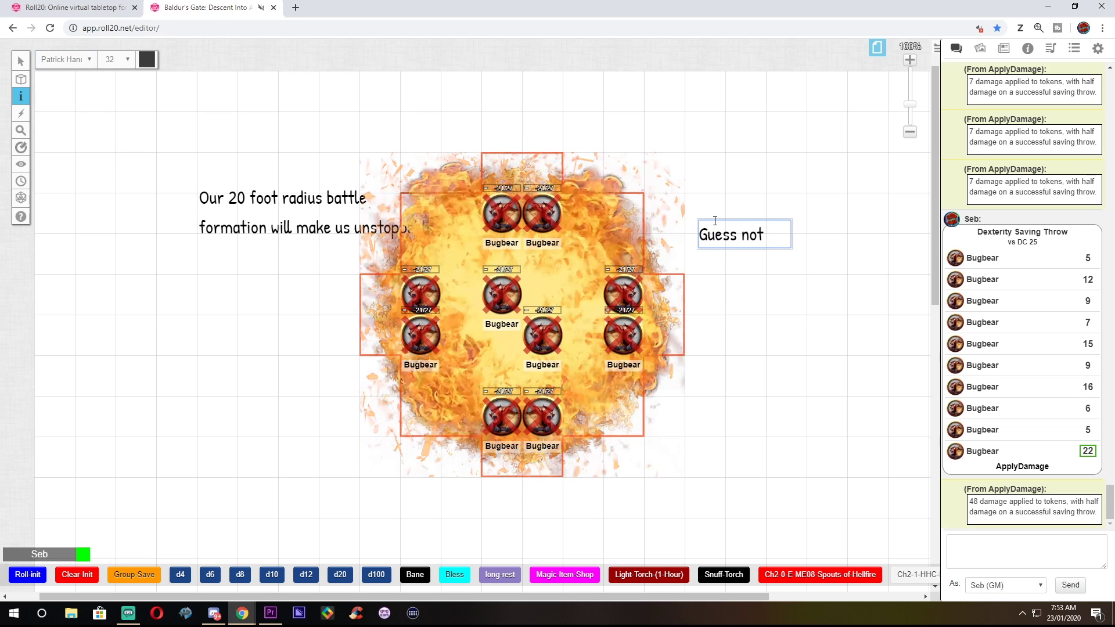
pyautogui.write('?')
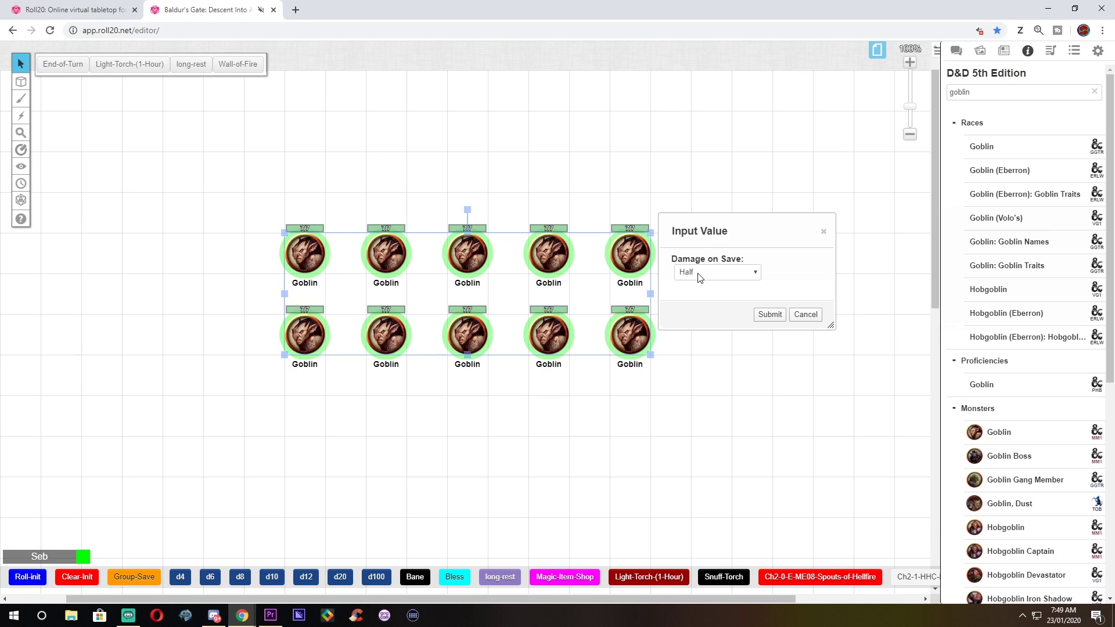
# Roll the goblins' DC 10 Dexterity save, halving damage on success, and apply the 7 damage
pyautogui.click(697, 271)
pyautogui.click(698, 296)
pyautogui.click(766, 314)
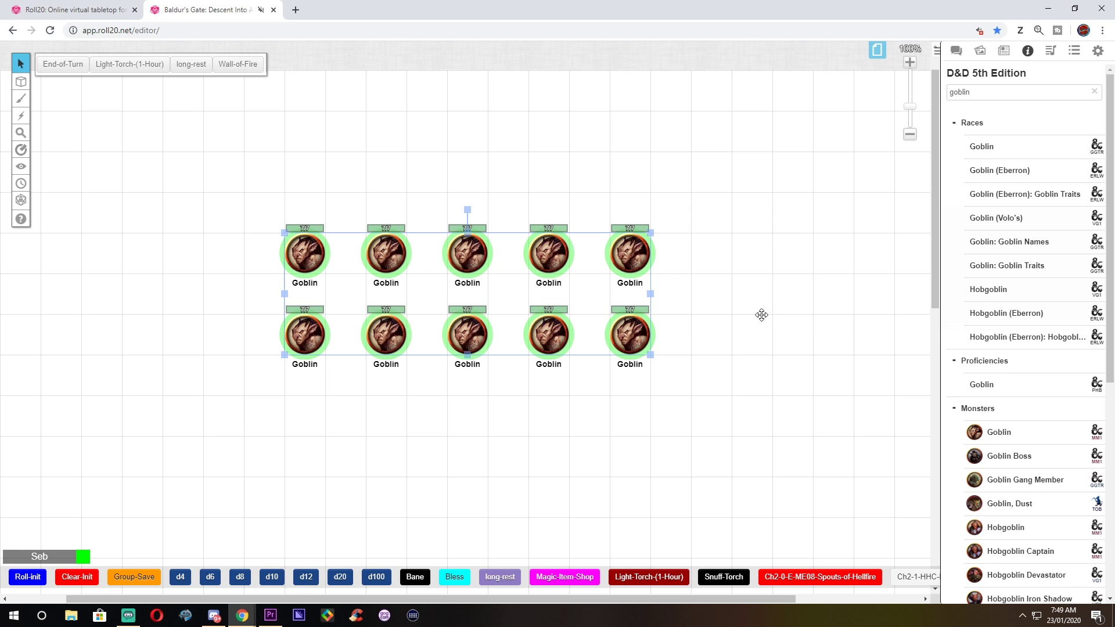
pyautogui.click(955, 51)
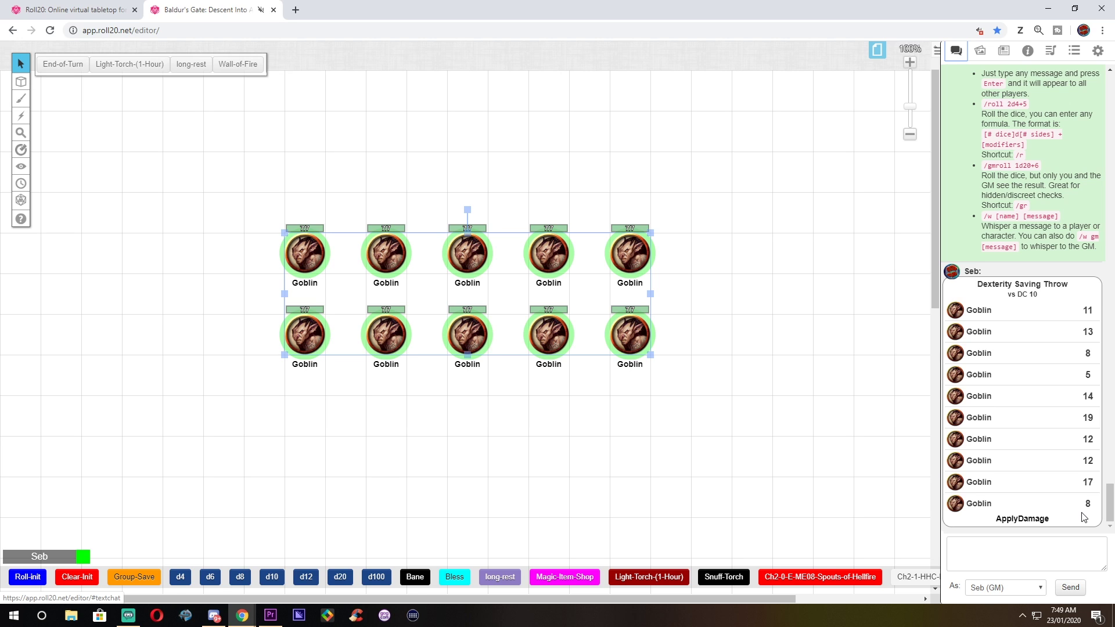
pyautogui.click(1028, 519)
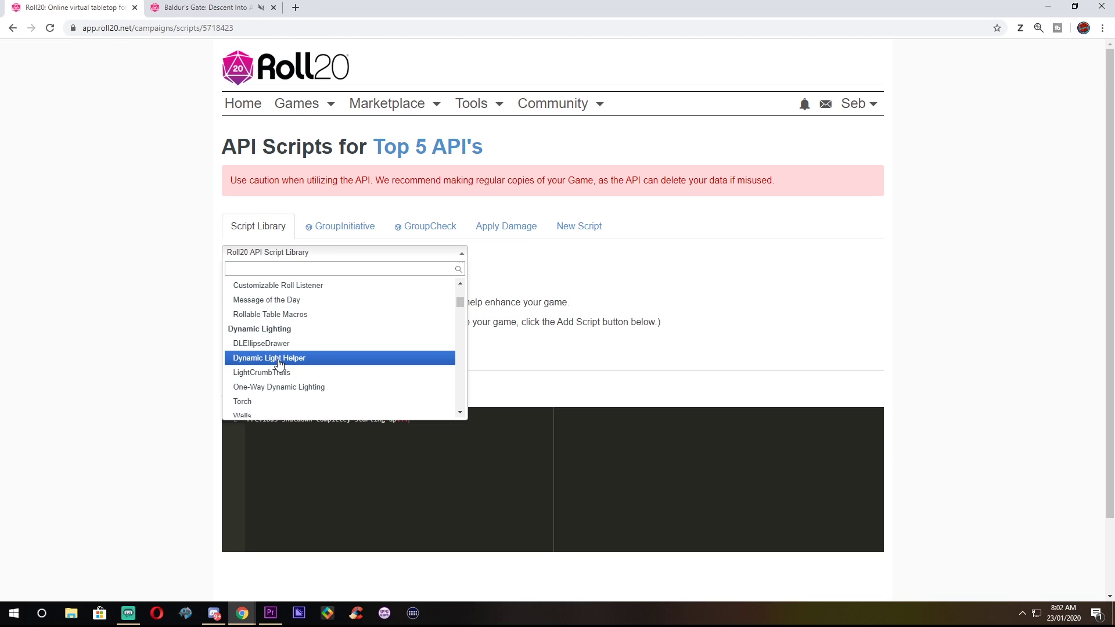
# Pick the Concentration script from the library and add it to the game
pyautogui.scroll(-6, 279, 365)
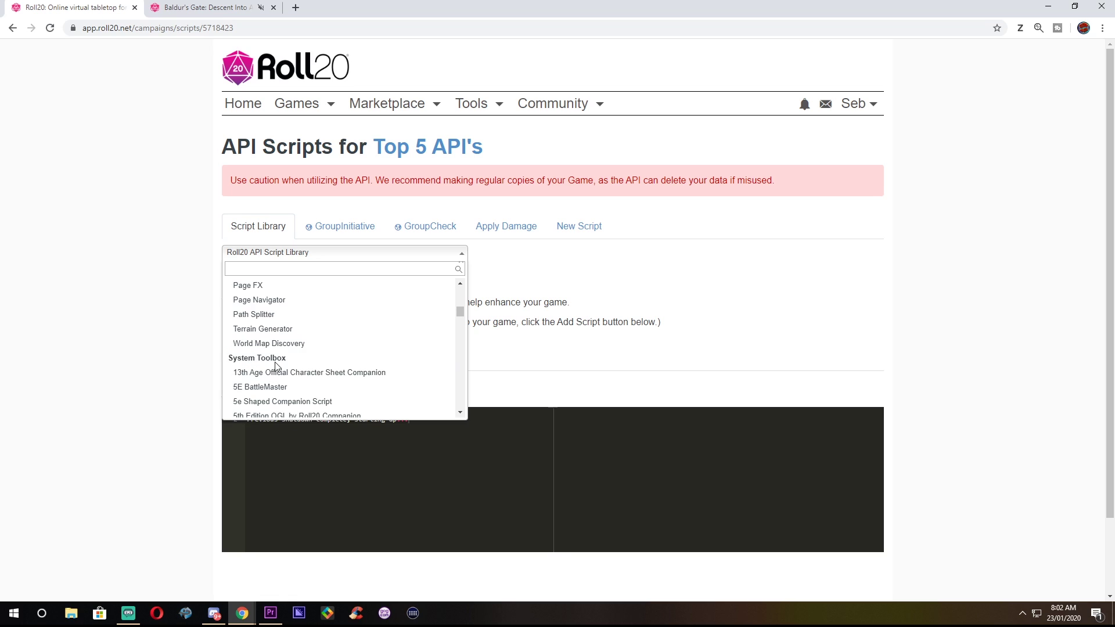
pyautogui.scroll(-5, 276, 366)
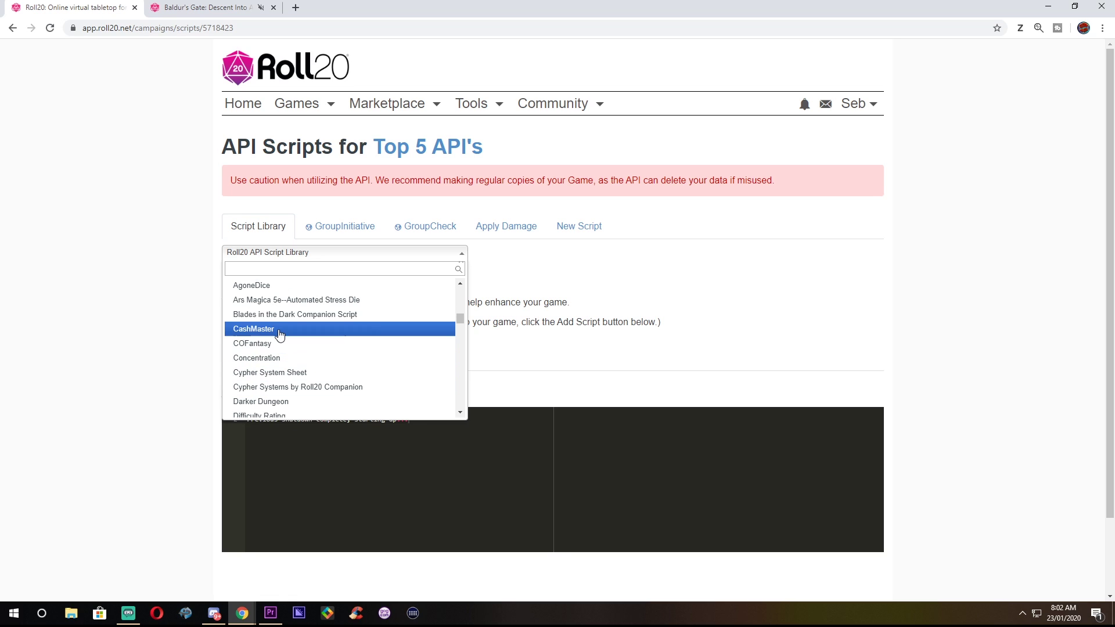
pyautogui.click(302, 360)
pyautogui.scroll(-1, 210, 325)
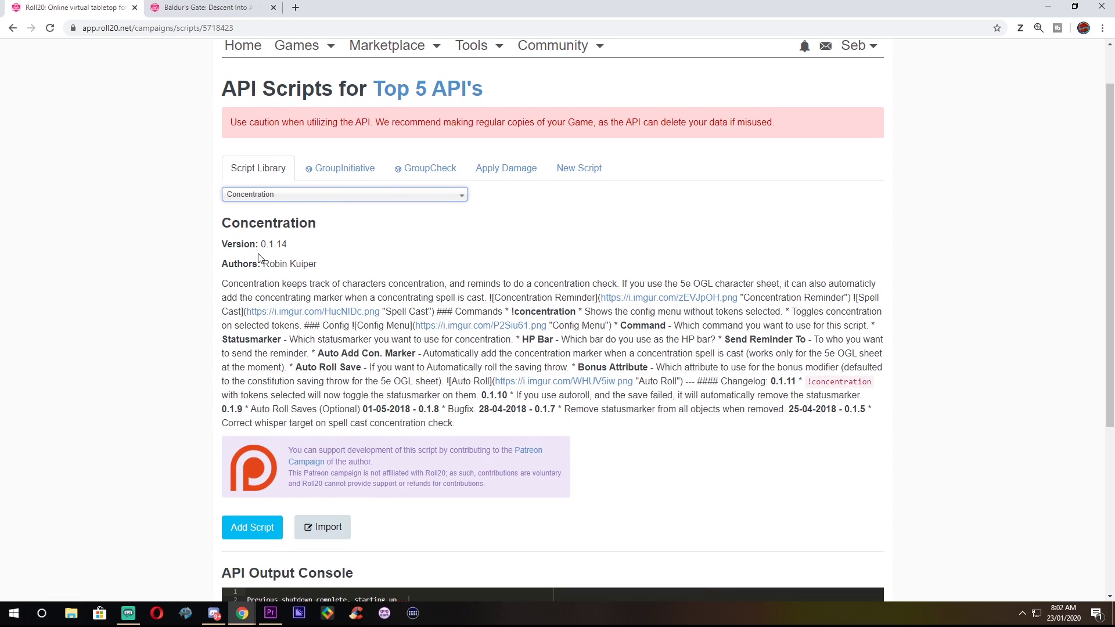
pyautogui.moveTo(260, 262); pyautogui.dragTo(316, 264)
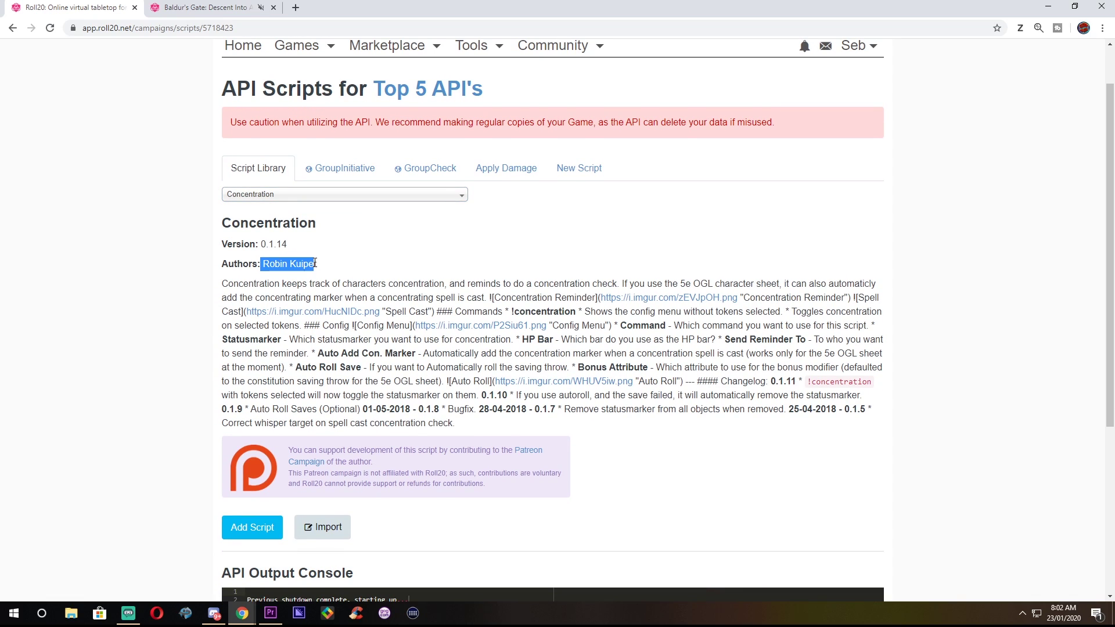
pyautogui.click(573, 251)
pyautogui.scroll(-2, 409, 284)
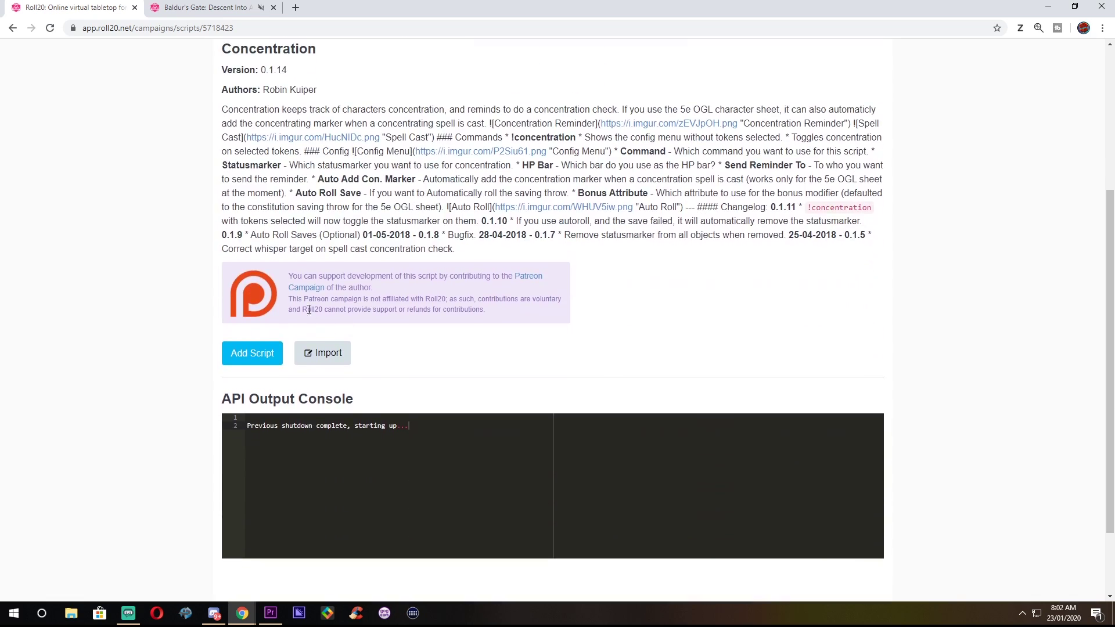
pyautogui.click(258, 352)
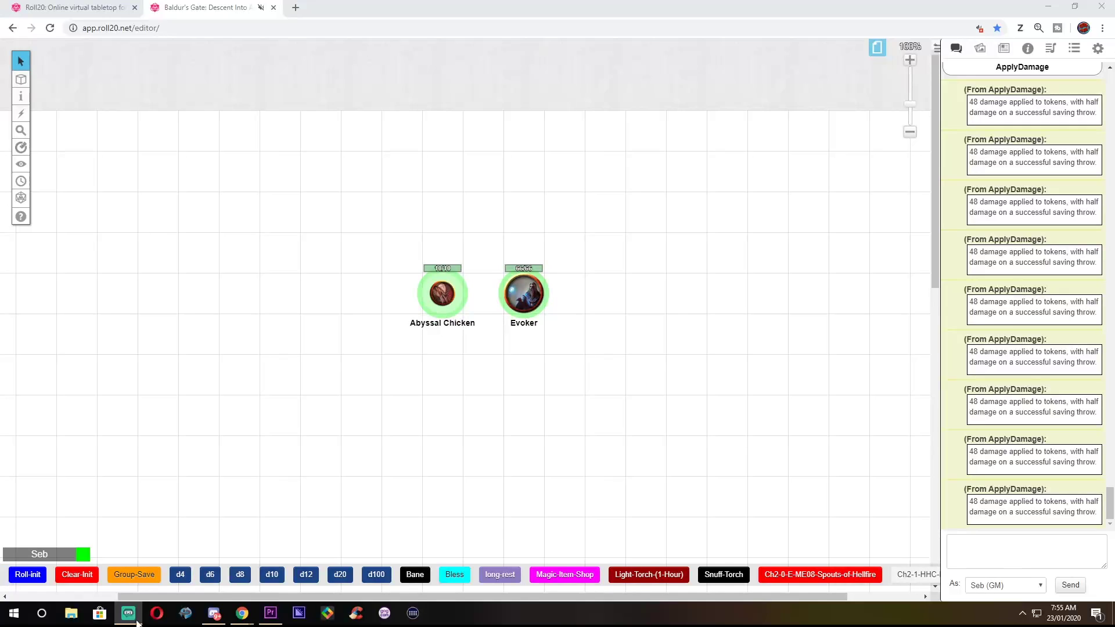
# Mark the Evoker token with the yellow status dot
pyautogui.click(535, 298)
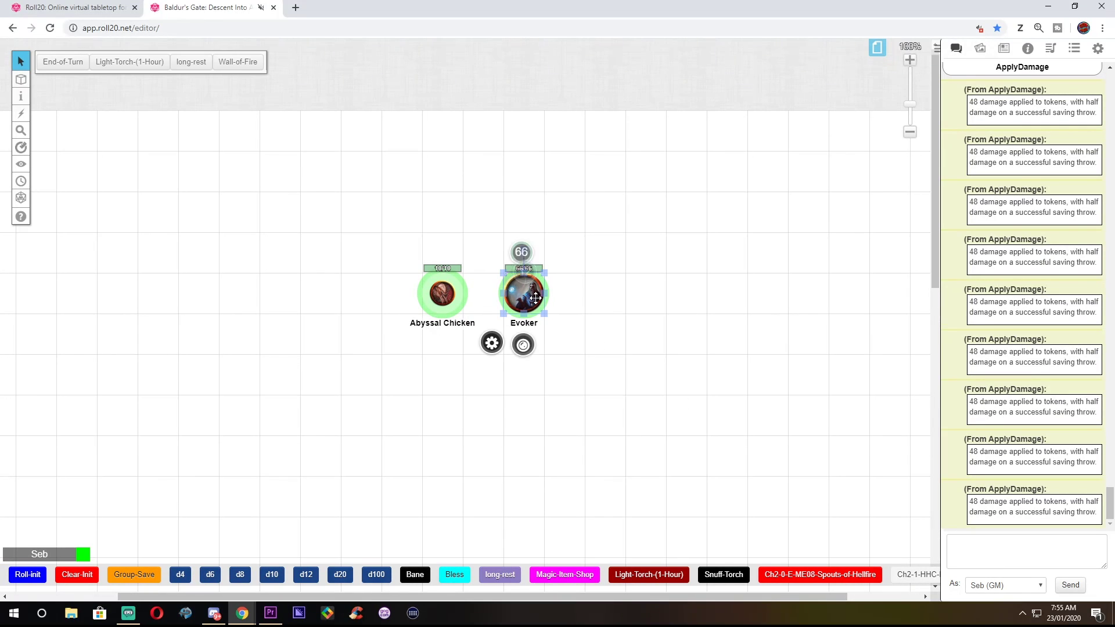
pyautogui.moveTo(522, 349)
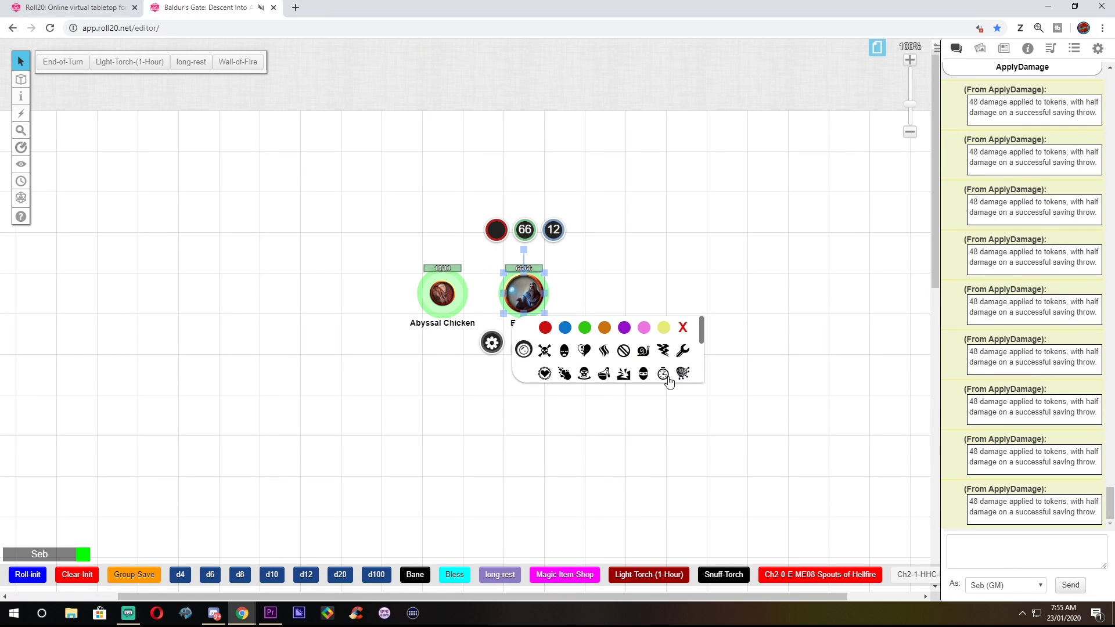
pyautogui.click(664, 375)
pyautogui.click(664, 375)
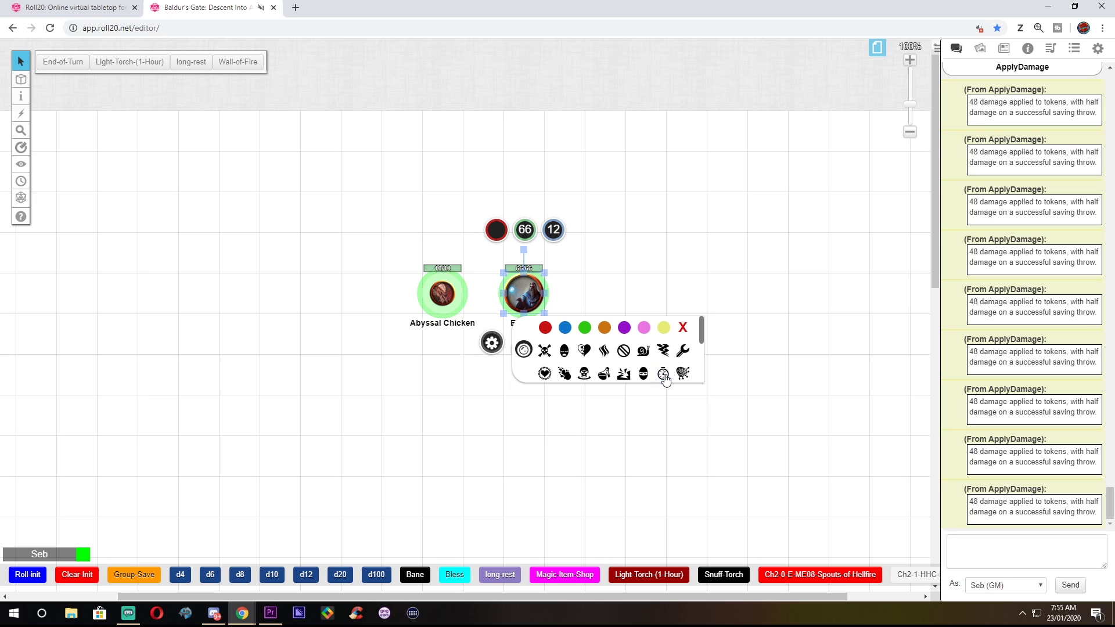
pyautogui.click(664, 329)
pyautogui.click(665, 293)
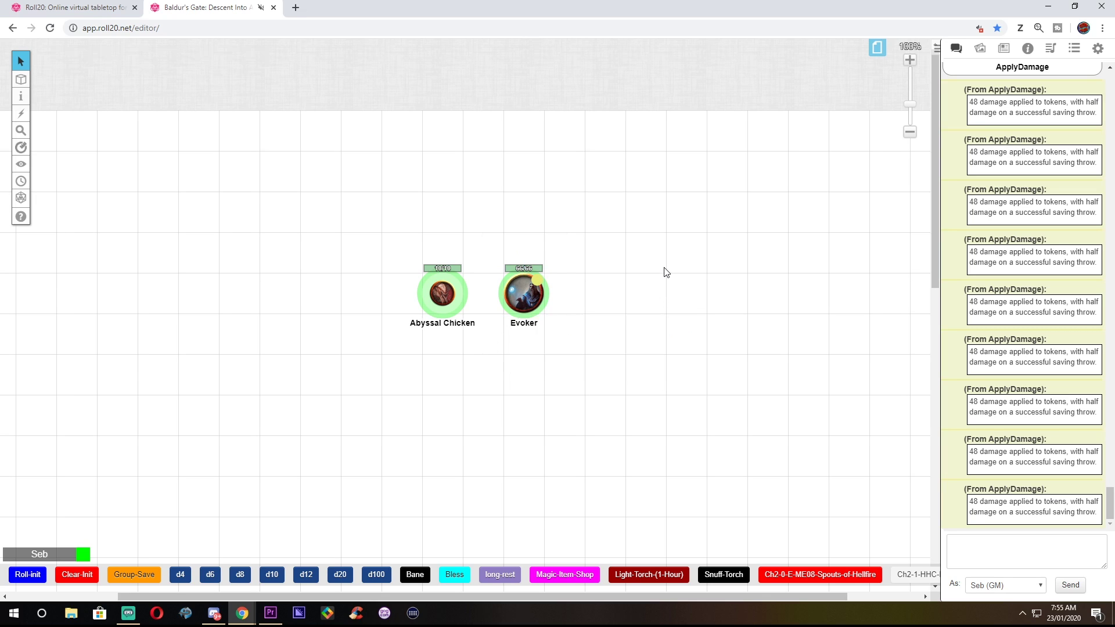
# Move the Abyssal Chicken token onto the Evoker
pyautogui.click(523, 300)
pyautogui.click(443, 294)
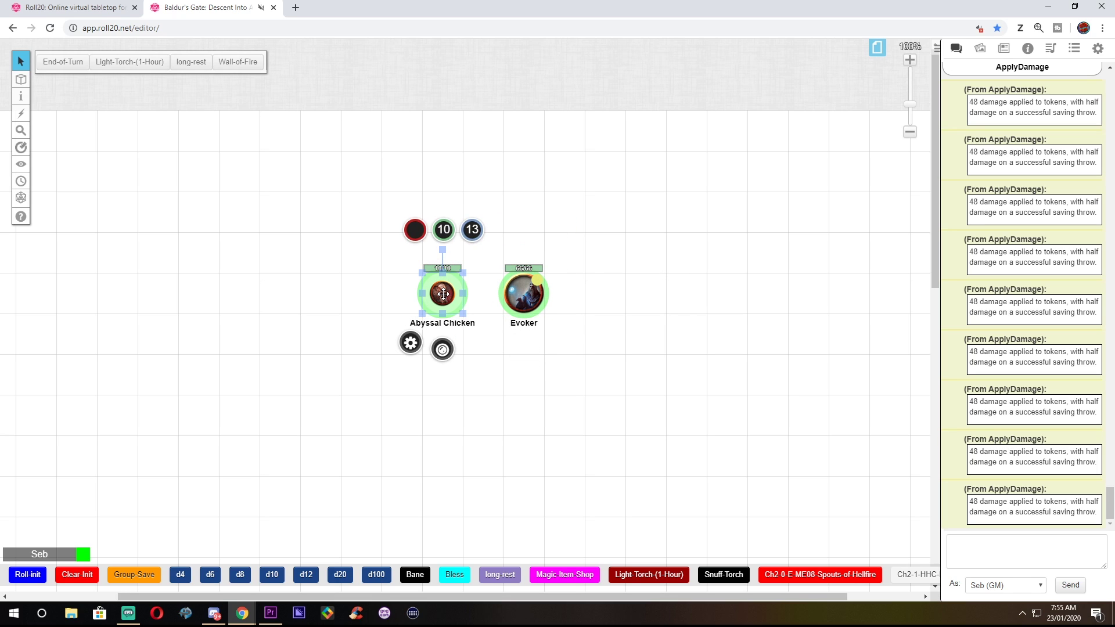
pyautogui.moveTo(443, 294); pyautogui.dragTo(508, 299)
pyautogui.click(614, 371)
# Subtract 5 from the Evoker's 66 hit points to trigger its Concentration save
pyautogui.click(539, 303)
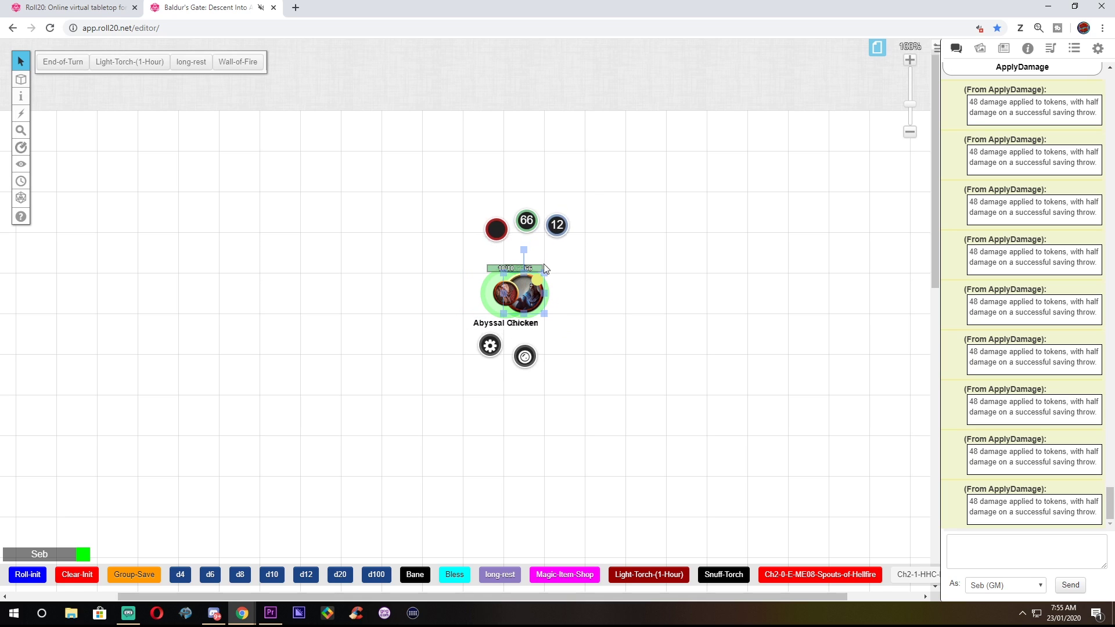
pyautogui.click(528, 238)
pyautogui.write('-5')
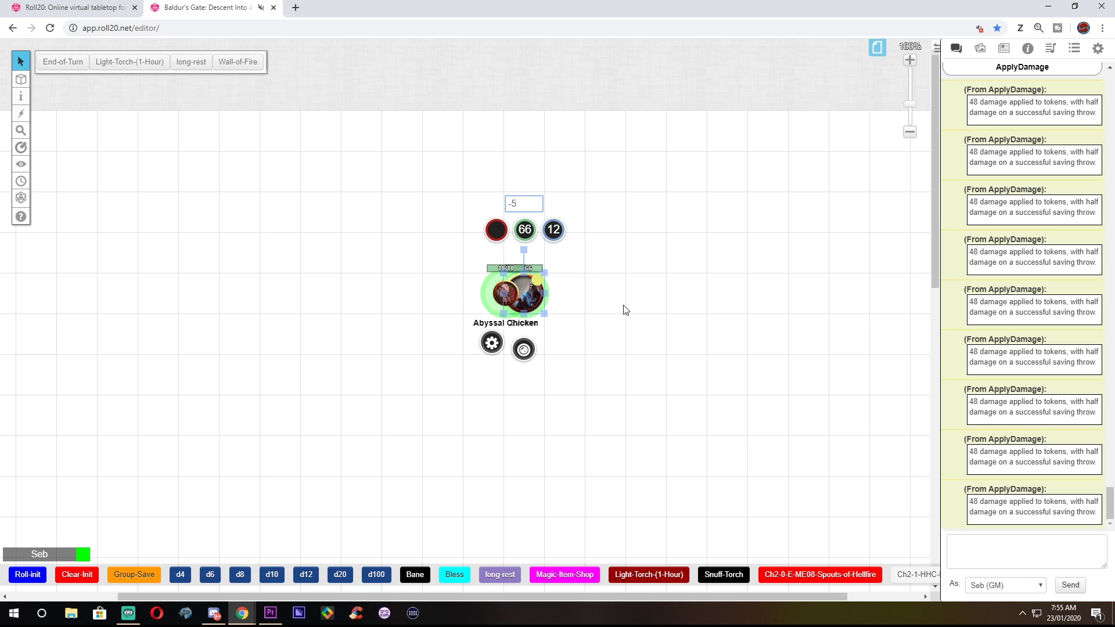
pyautogui.press('Return')
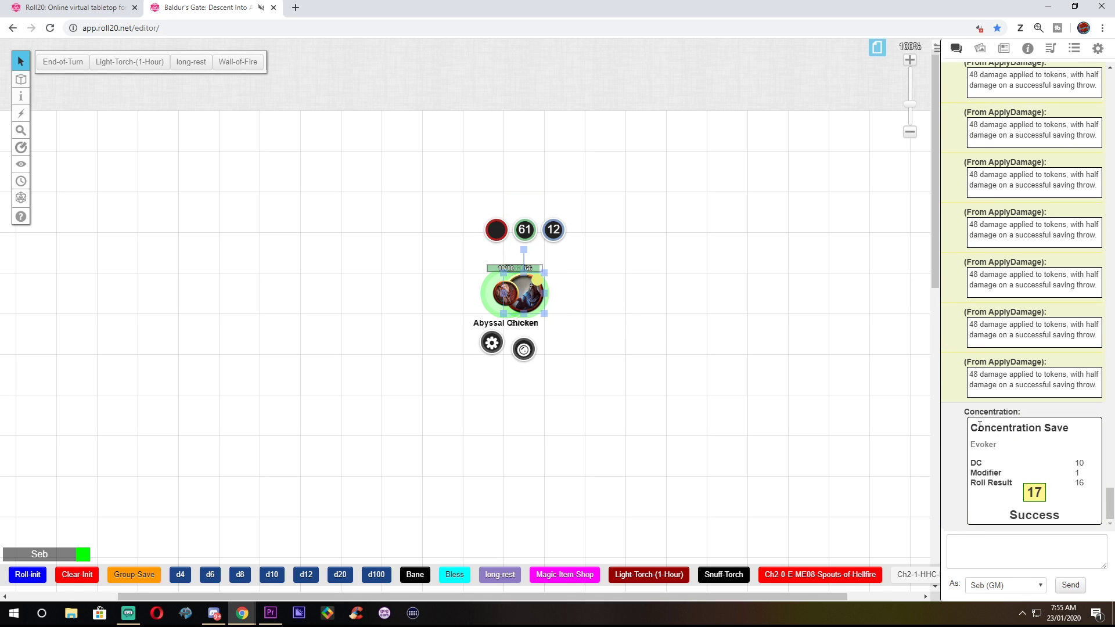
pyautogui.moveTo(971, 428); pyautogui.dragTo(1074, 433)
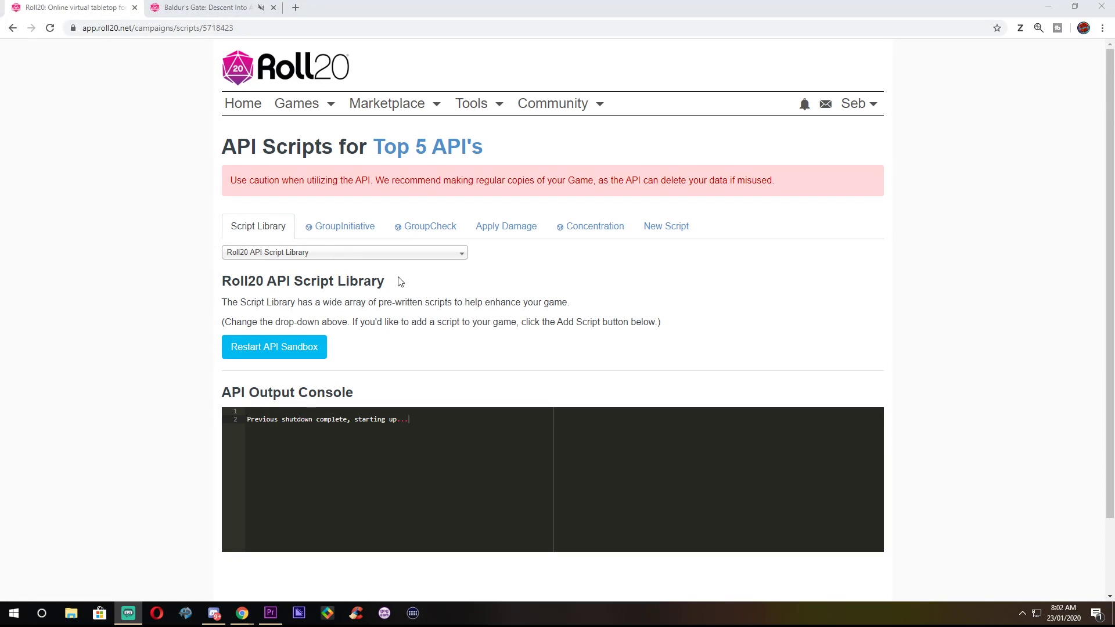
# Choose 5th Edition OGL by Roll20 Companion in the Script Library and add it
pyautogui.click(381, 254)
pyautogui.scroll(-1, 365, 324)
pyautogui.scroll(-5, 364, 324)
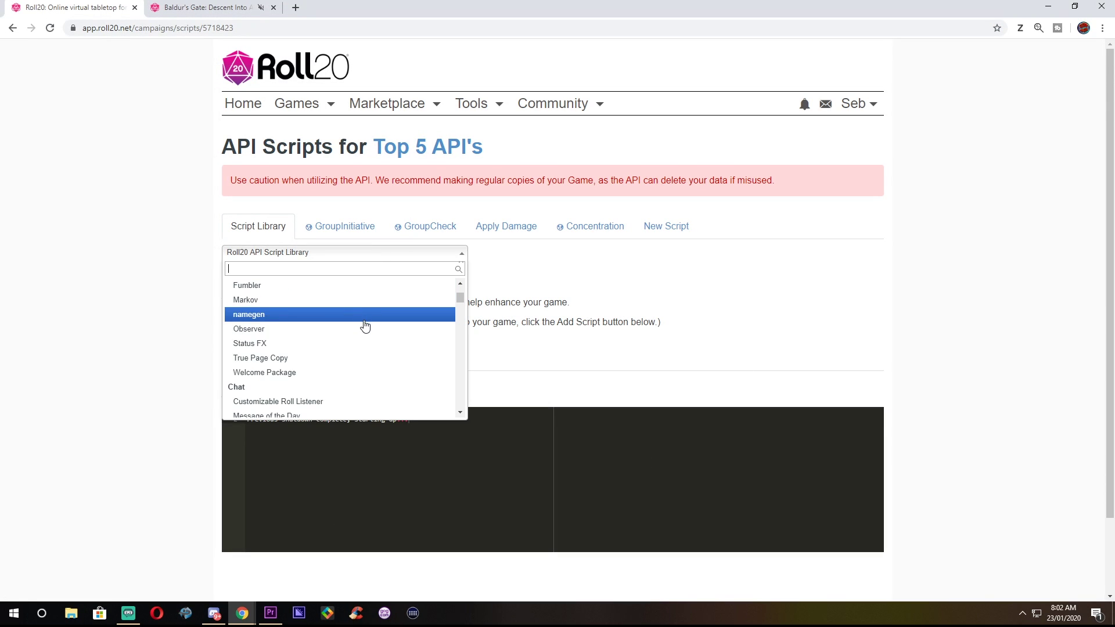
pyautogui.scroll(-5, 364, 329)
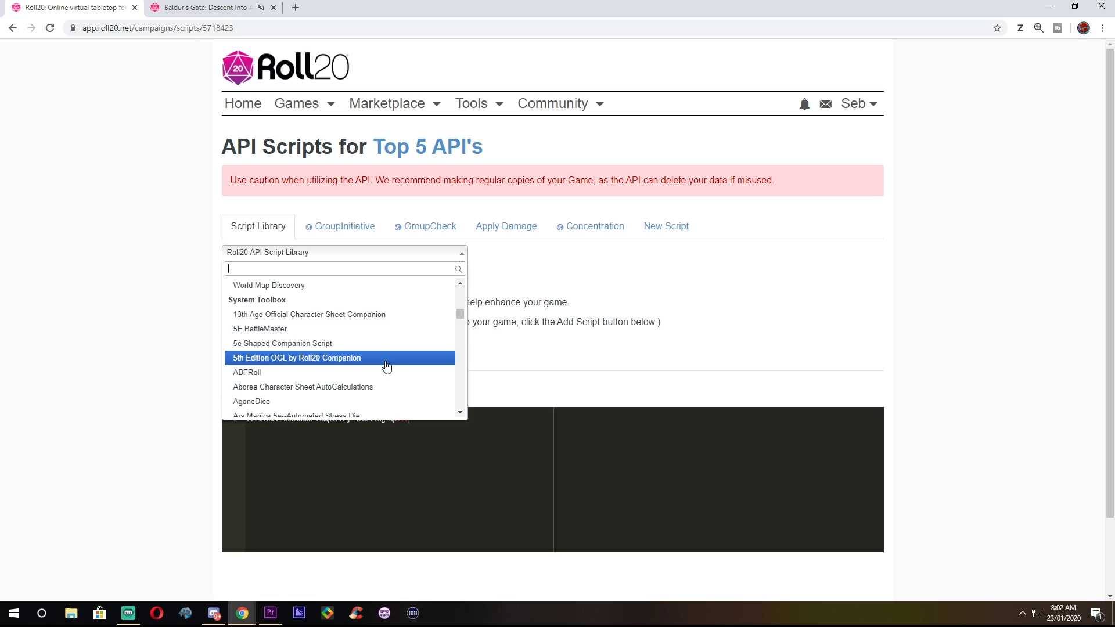
pyautogui.click(388, 359)
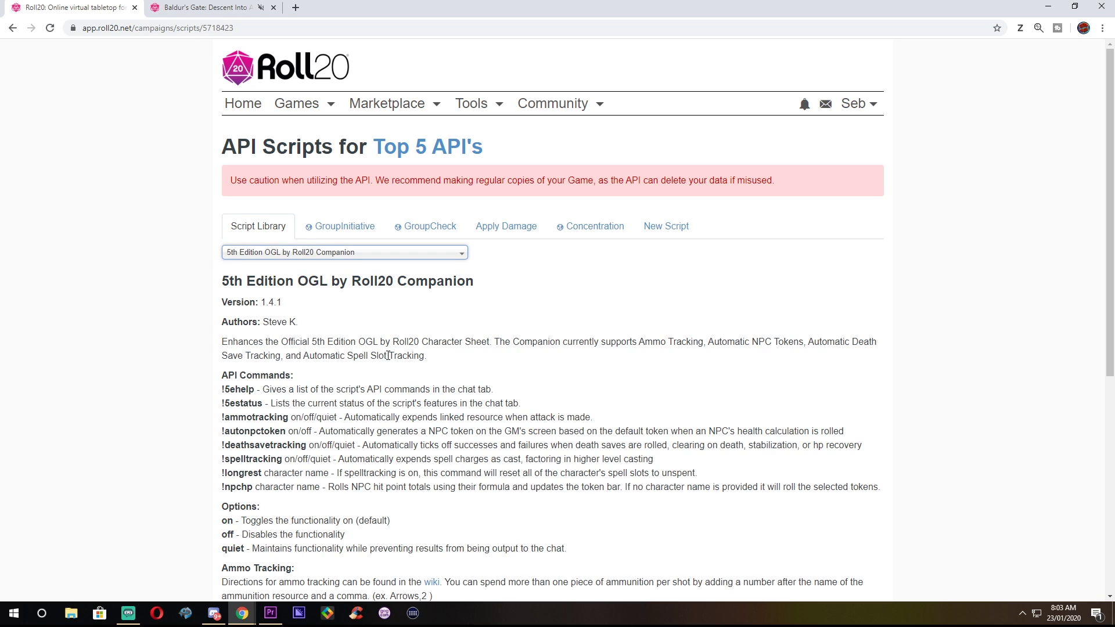
pyautogui.scroll(-6, 80, 299)
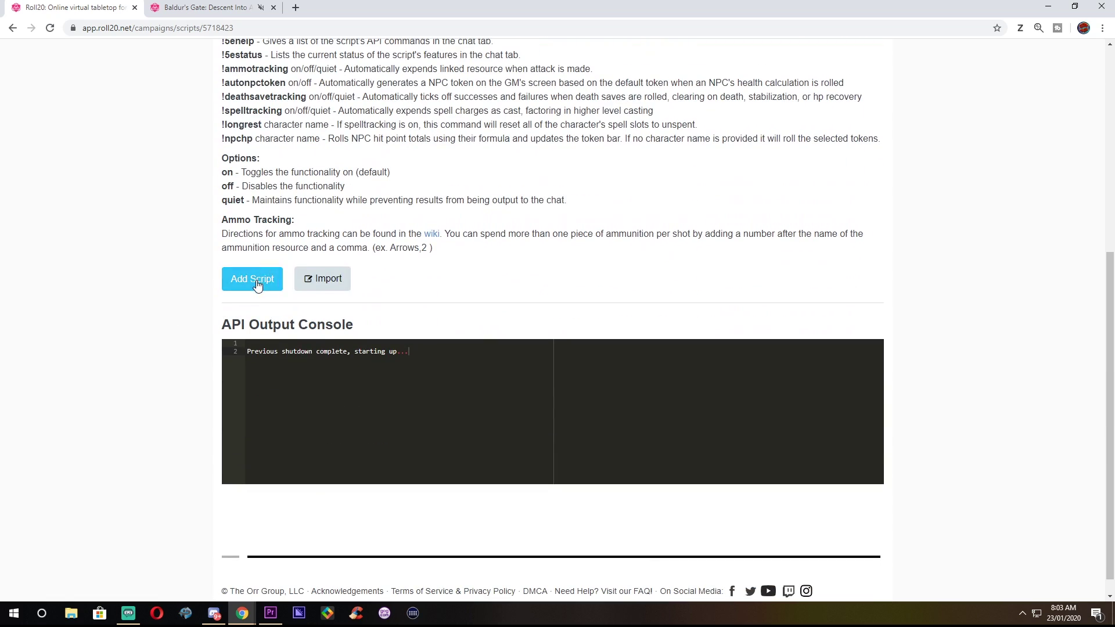
pyautogui.click(257, 283)
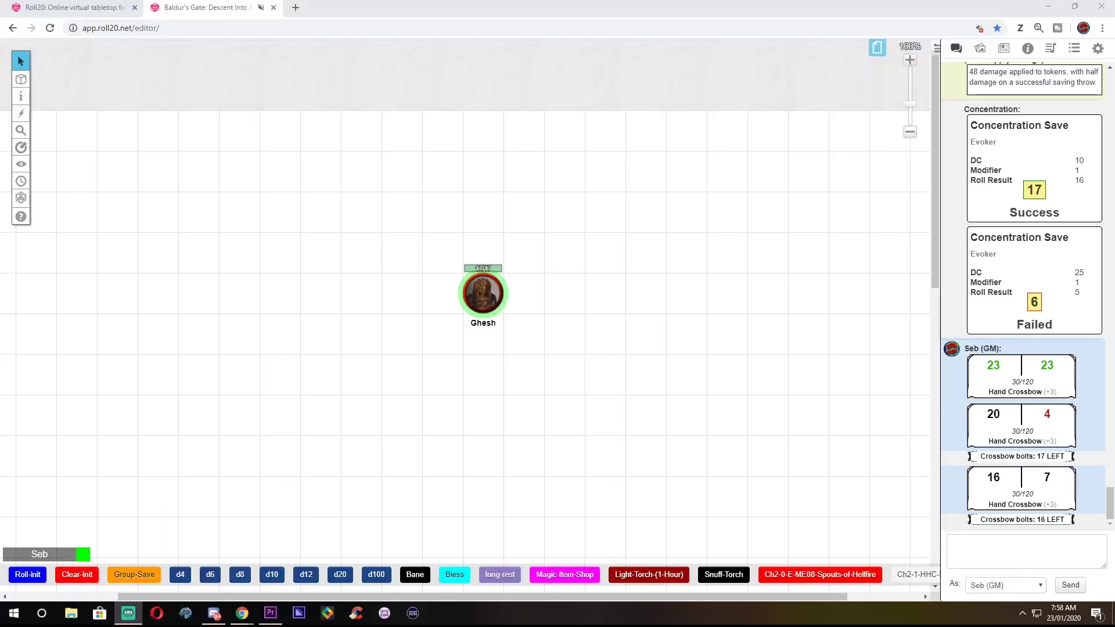
# Open Ghesh Daardendrian's sheet and fire the hand crossbow twice, leaving 14 bolts
pyautogui.doubleClick(491, 295)
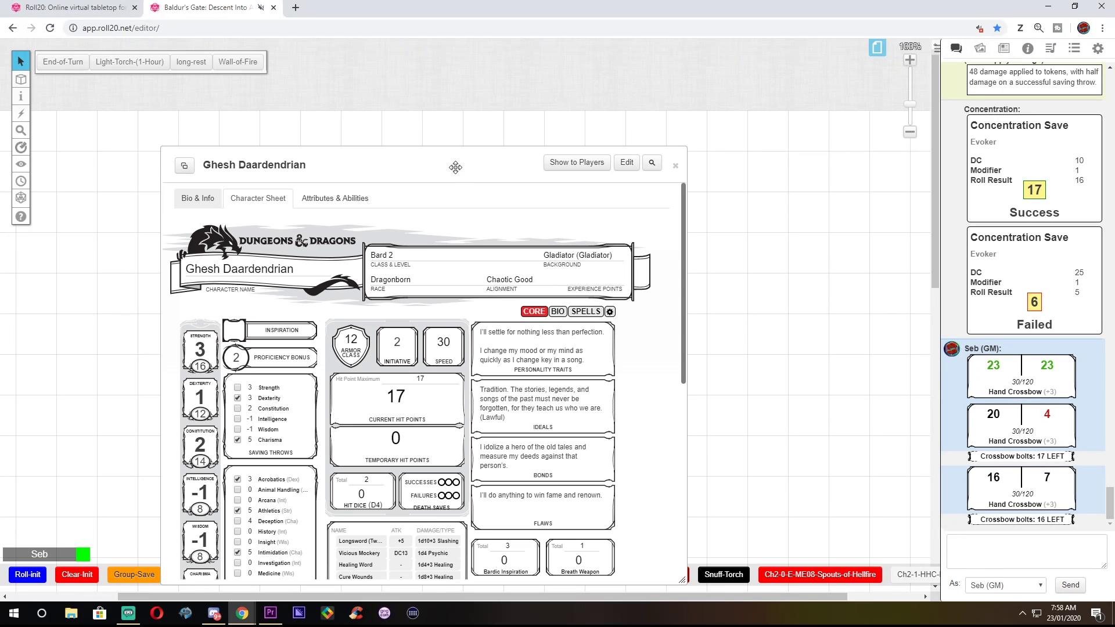
pyautogui.scroll(-3, 312, 357)
pyautogui.scroll(-1, 312, 357)
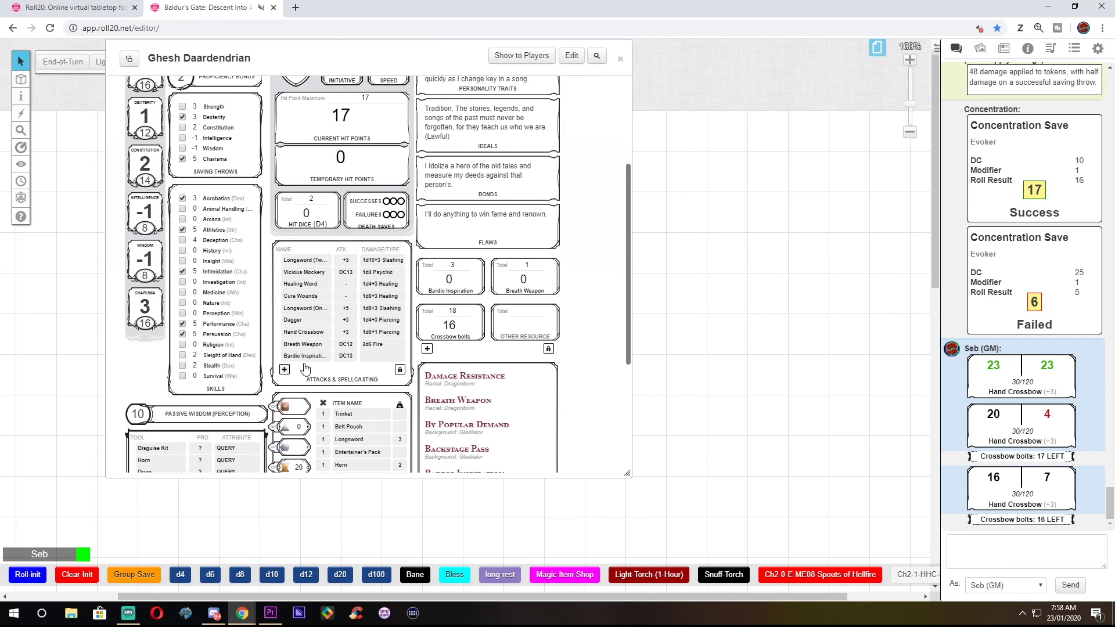
pyautogui.click(305, 333)
pyautogui.click(304, 332)
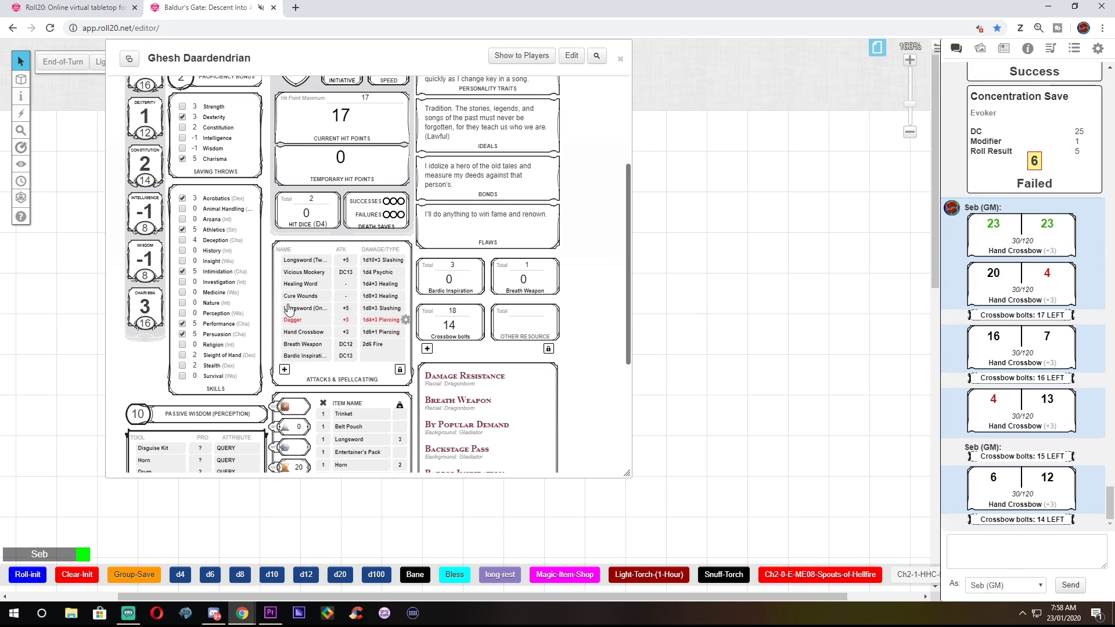
# Roll death saving throws four times until Ghesh is marked DECEASED
pyautogui.click(376, 227)
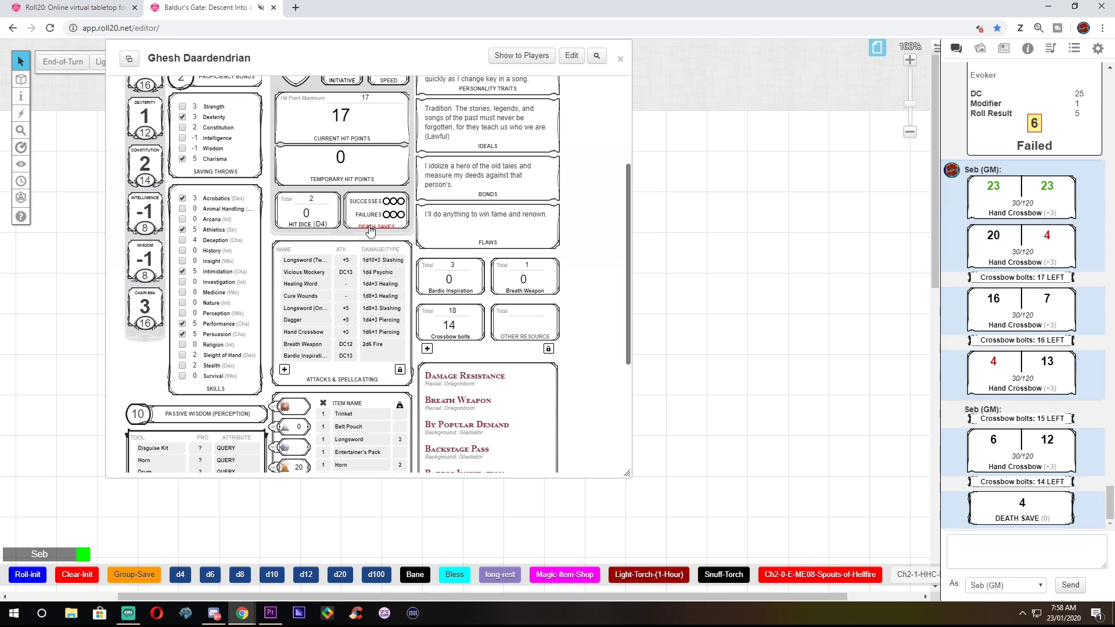
pyautogui.click(381, 230)
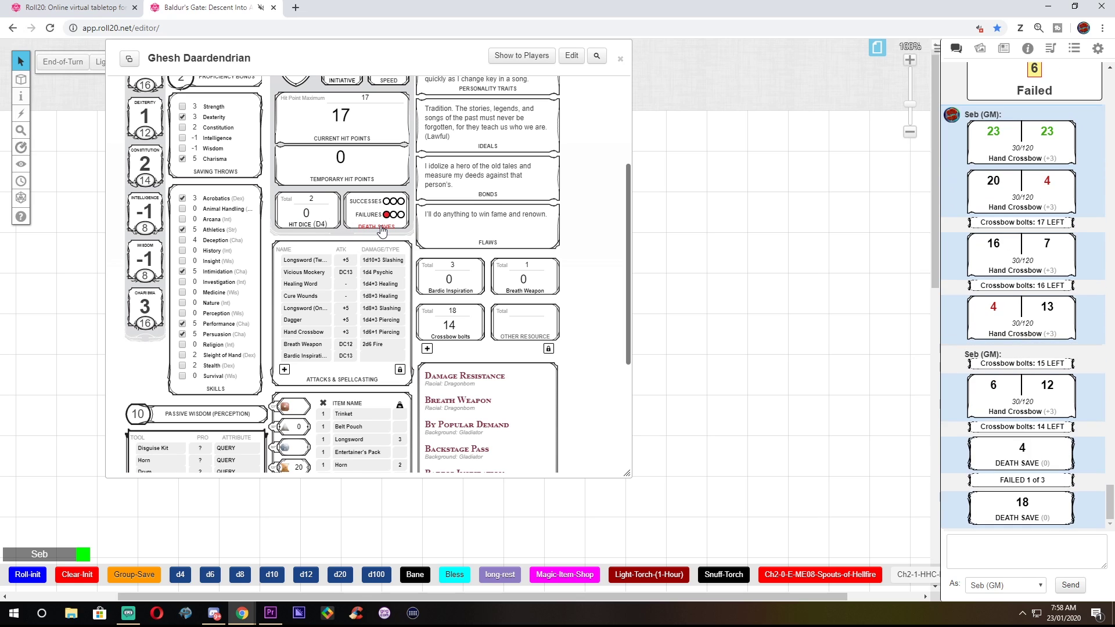
pyautogui.click(381, 230)
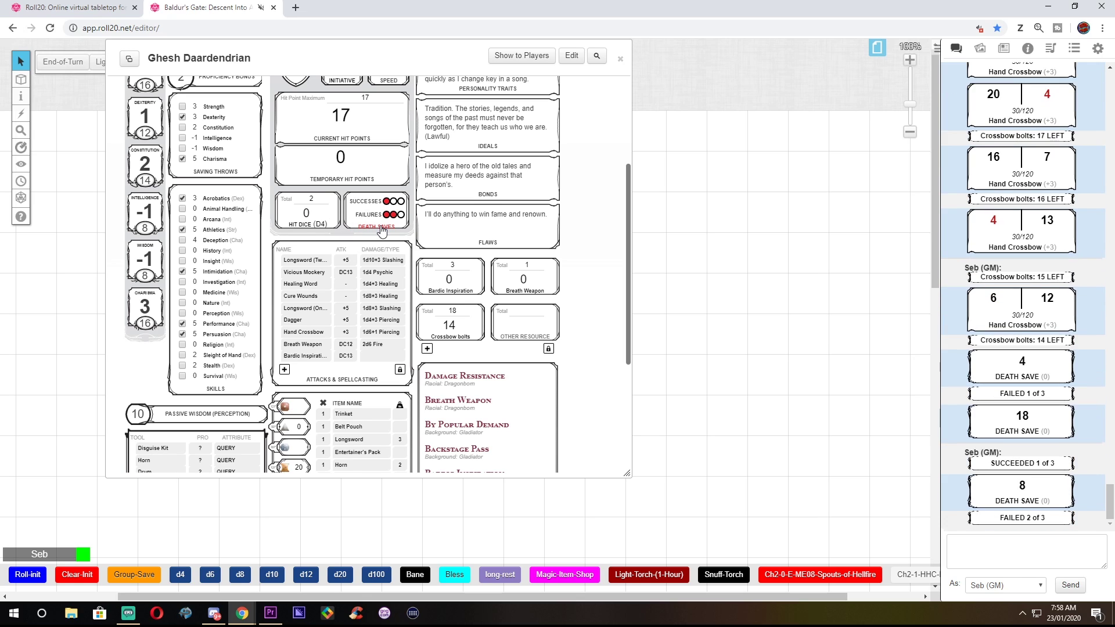
pyautogui.click(381, 229)
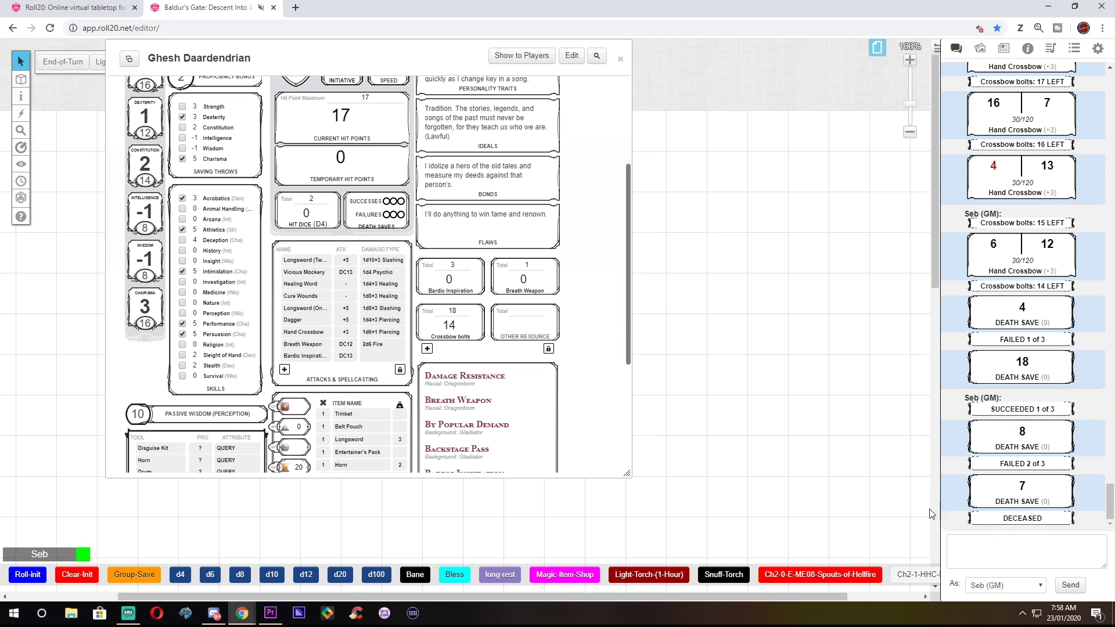
pyautogui.scroll(3, 550, 215)
# On the spells page, set level-1 slots remaining to 2 and cast Heroism at level 1, then highlight the slot-remaining chat message
pyautogui.click(532, 205)
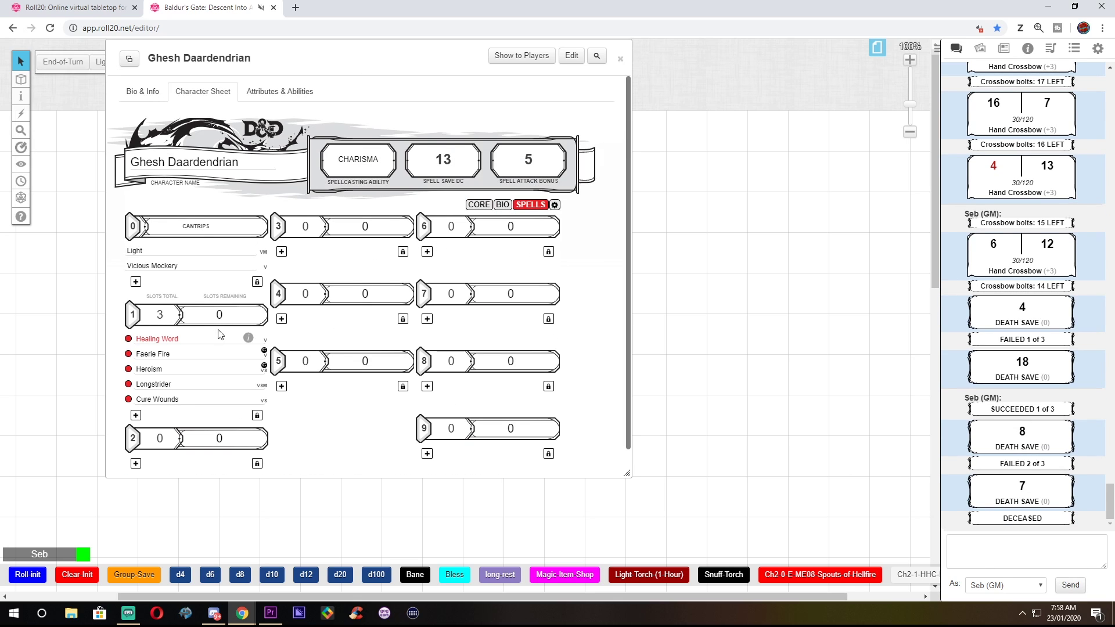
pyautogui.click(240, 312)
pyautogui.click(240, 313)
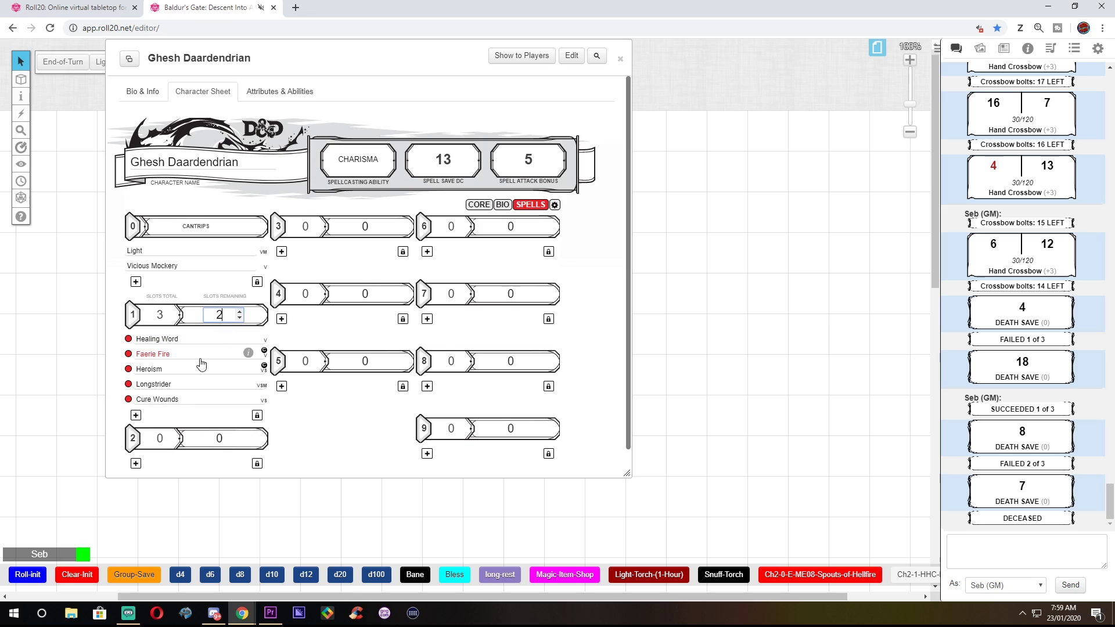
pyautogui.click(155, 369)
pyautogui.click(579, 363)
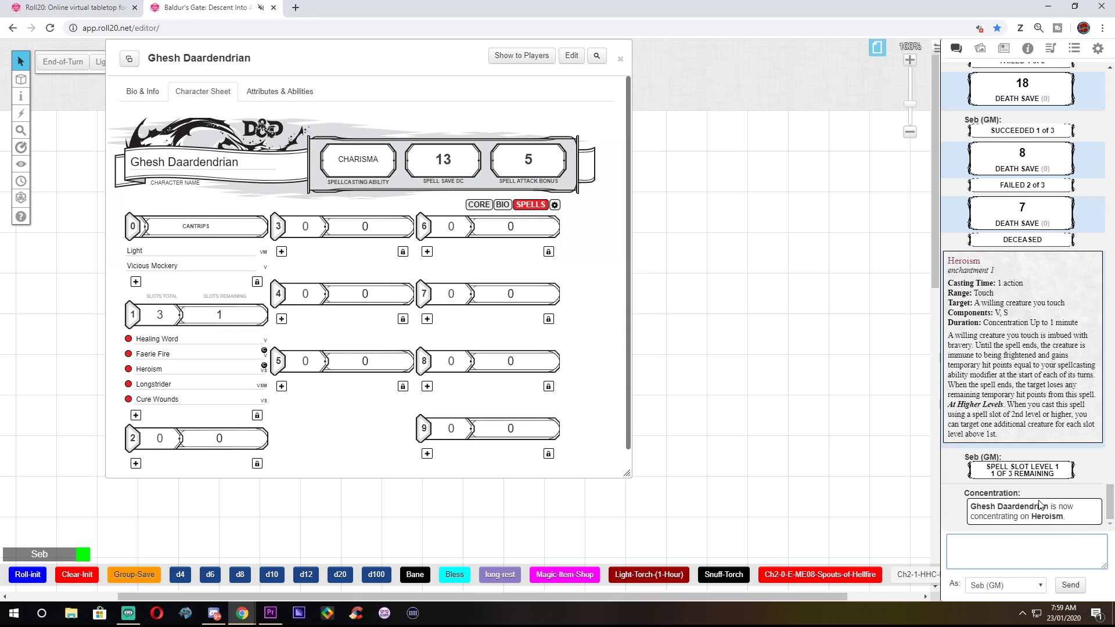
pyautogui.moveTo(987, 467); pyautogui.dragTo(1054, 476)
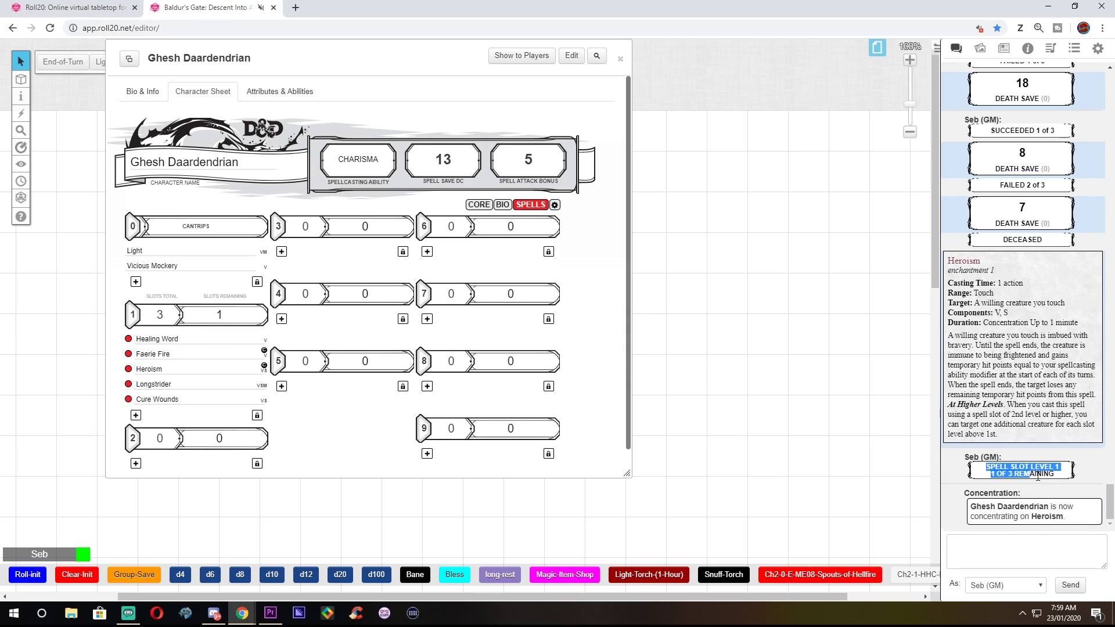